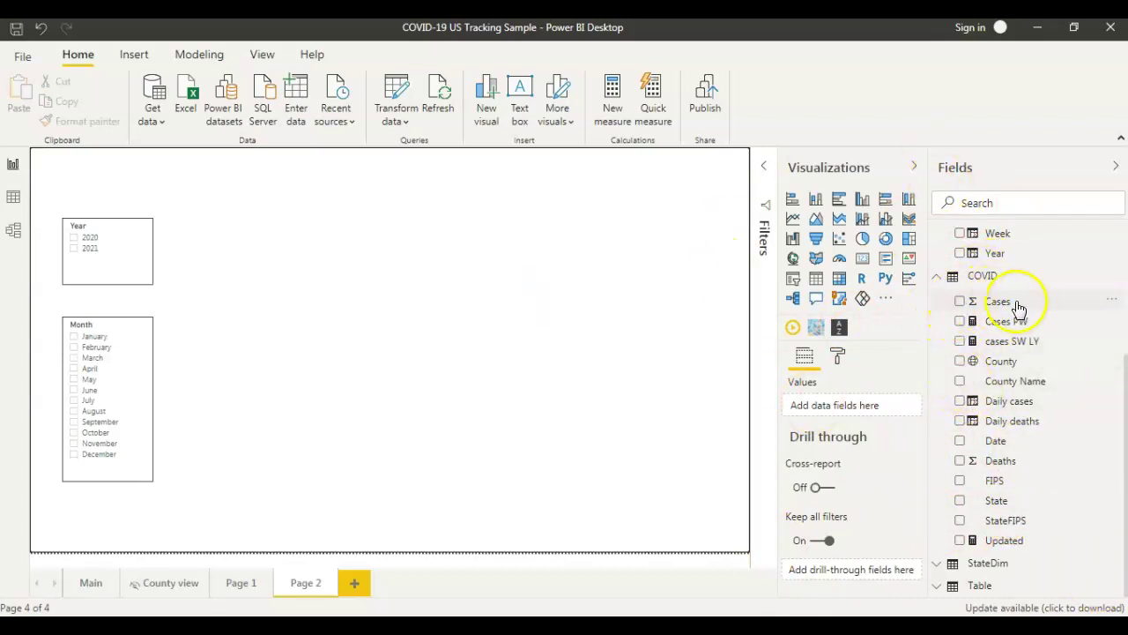
Add a Cases chart to the page, then move and enlarge it
left_click_drag(973, 301, 462, 322)
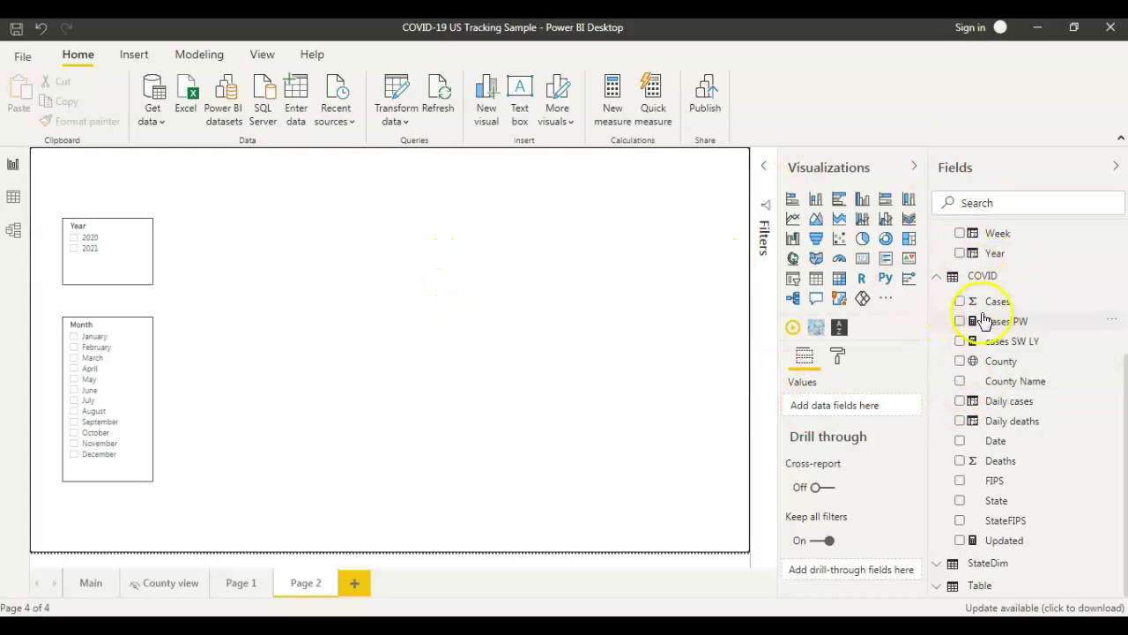
left_click_drag(973, 300, 430, 304)
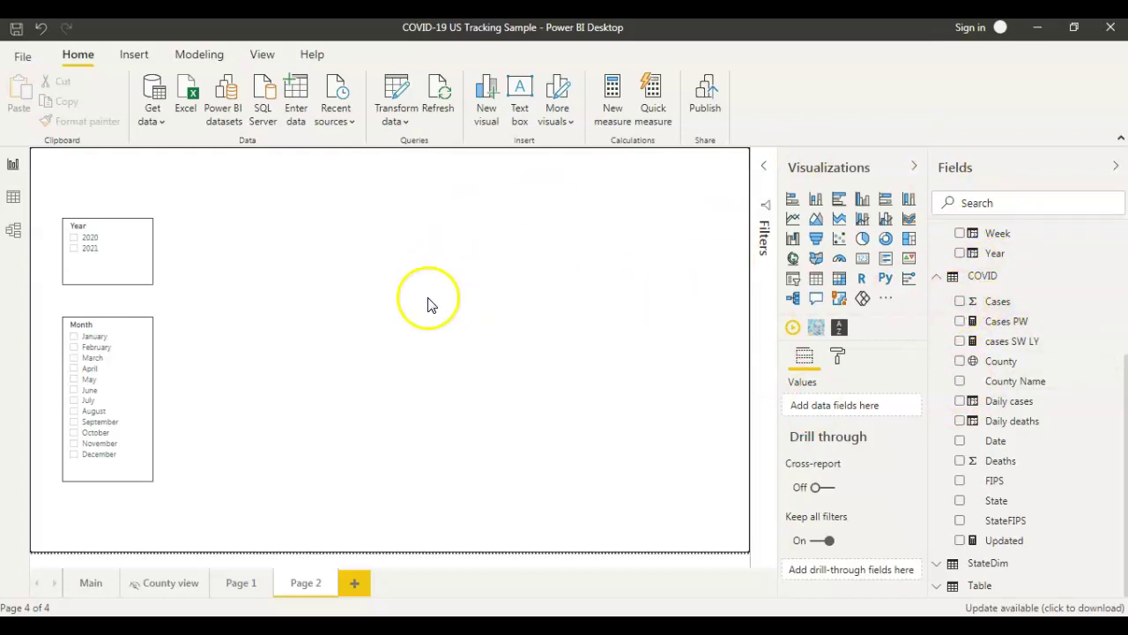
left_click(960, 301)
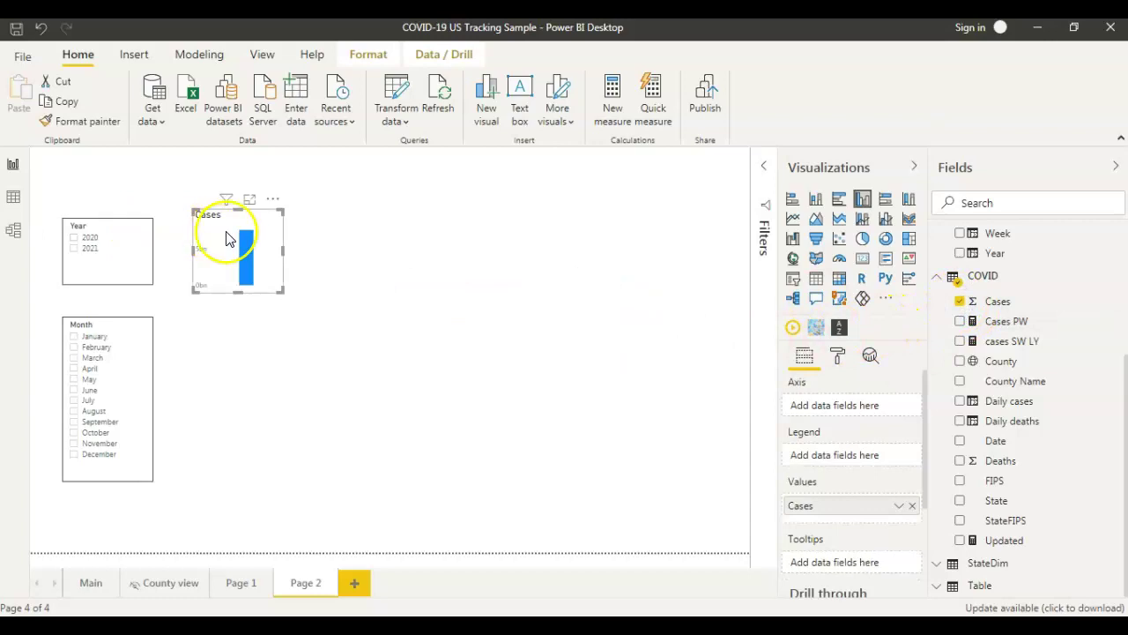
left_click_drag(270, 219, 448, 267)
left_click_drag(473, 346, 654, 377)
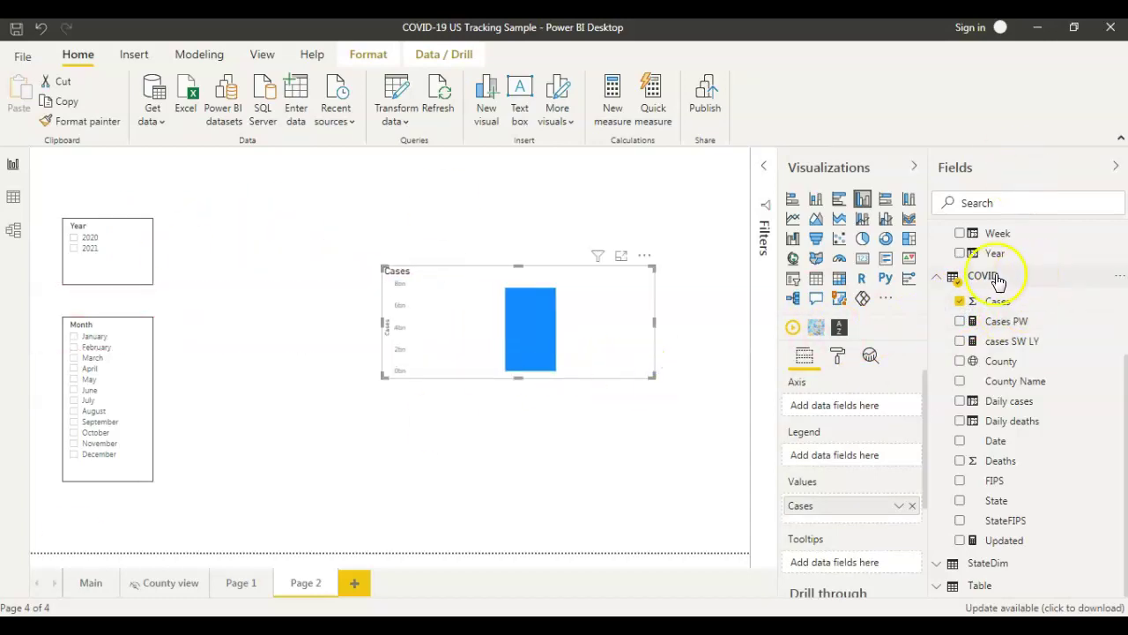
Put Calendar Year on the chart's axis for 2020 and 2021 bars, and reposition it
left_click_drag(1123, 386, 1121, 302)
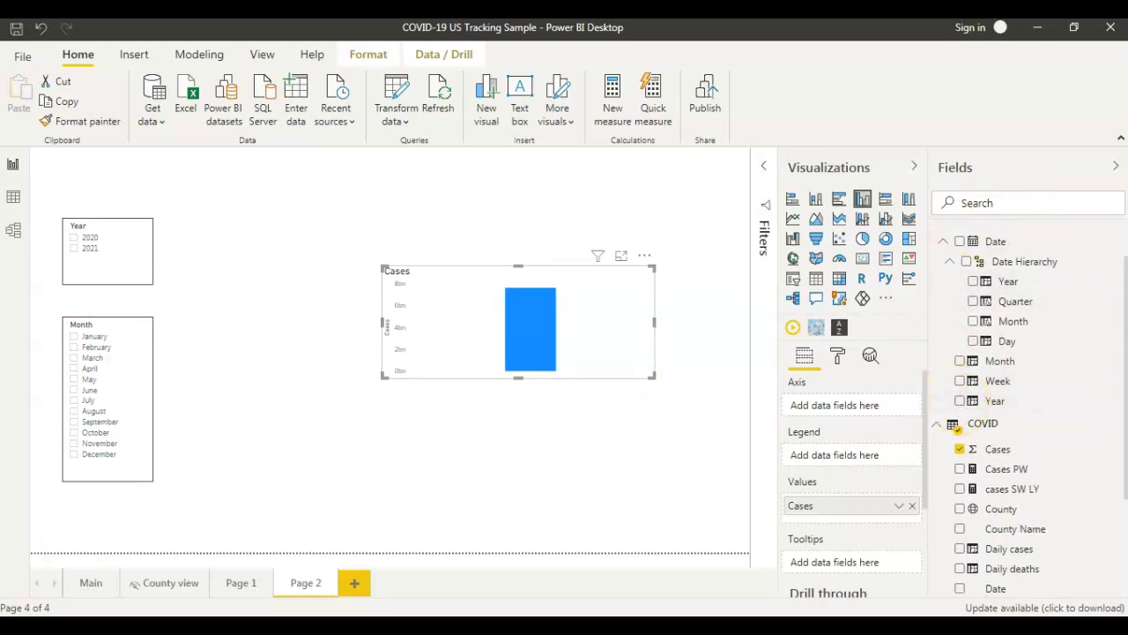
scroll(961, 388, "up", 1)
left_click(960, 444)
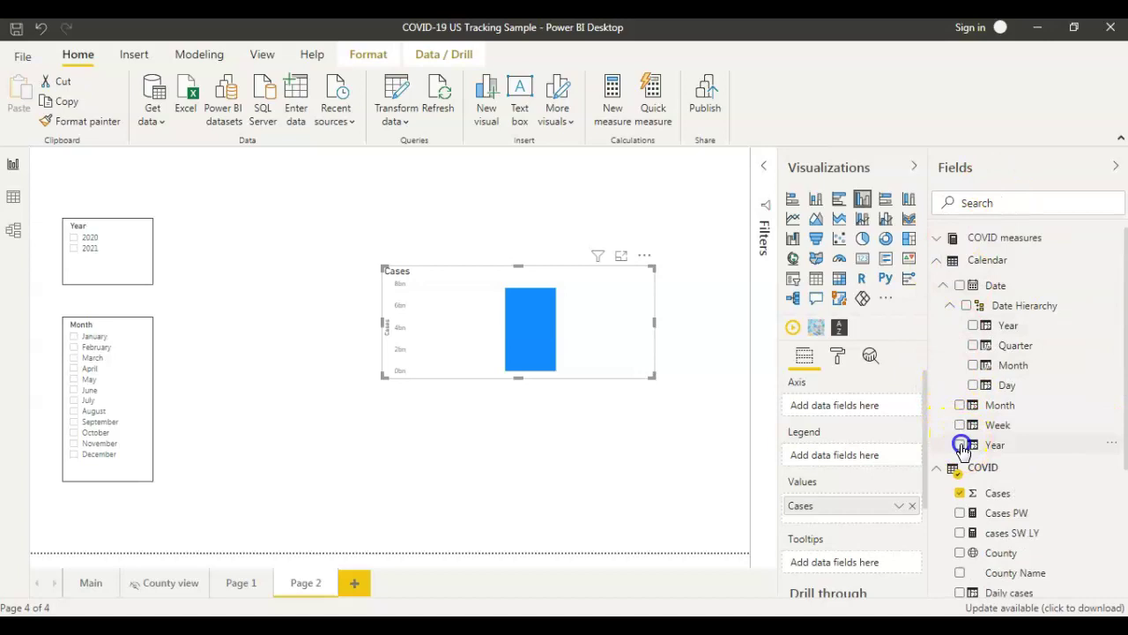
left_click_drag(512, 270, 424, 241)
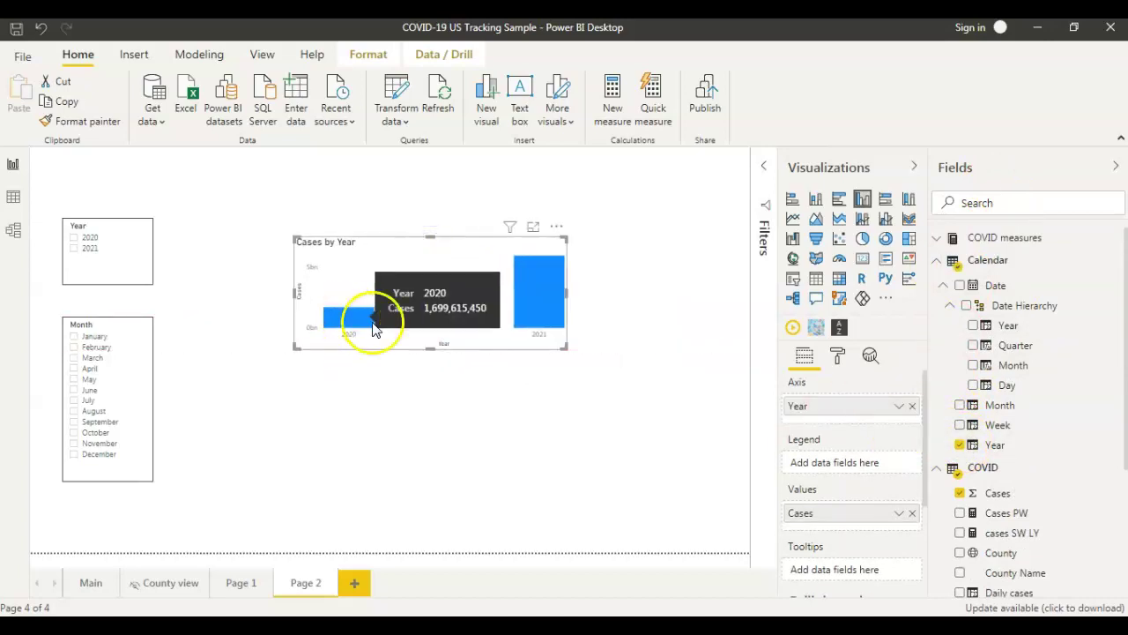
mouse_move(553, 323)
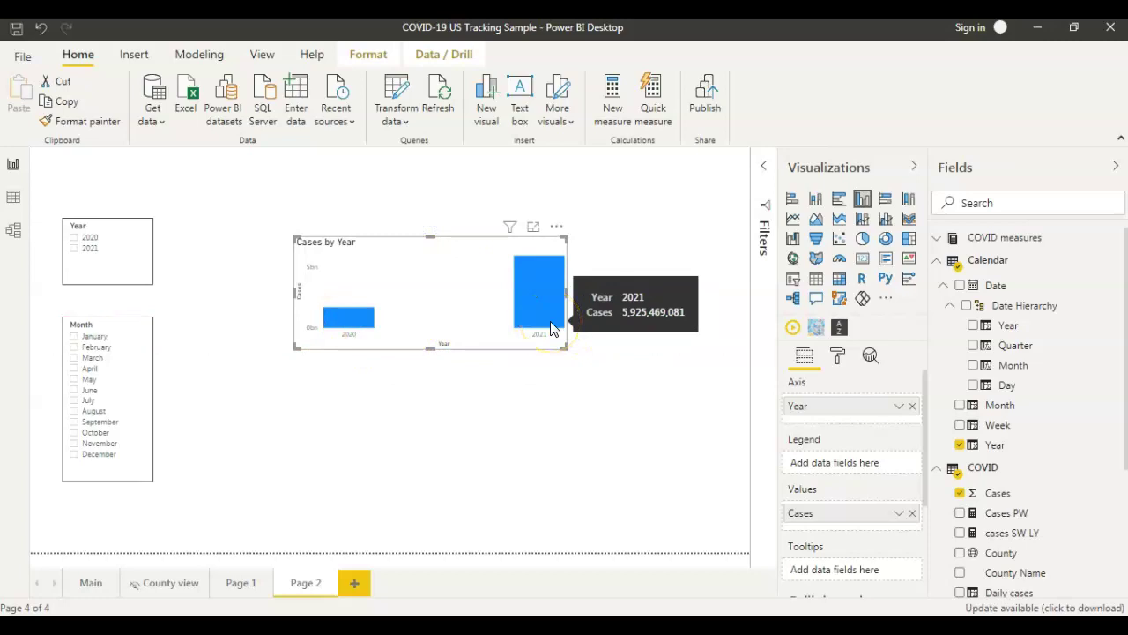
left_click_drag(564, 342, 572, 354)
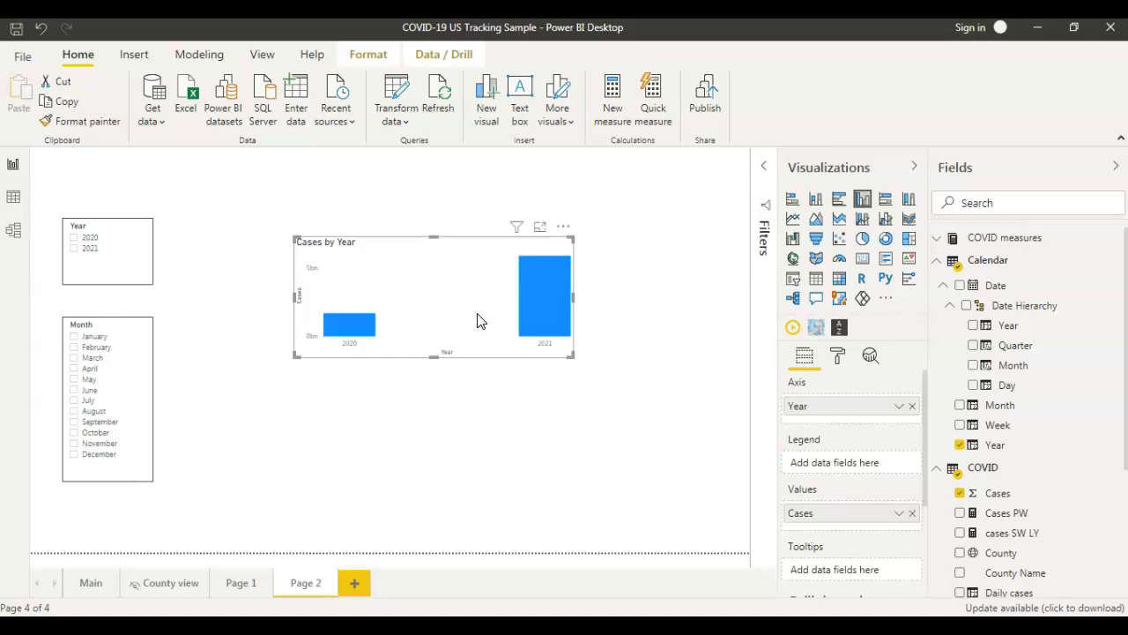
Filter the Year slicer to 2021 and turn on a border for the Cases by Year chart
mouse_move(477, 321)
left_mouse_down()
mouse_move(365, 322)
mouse_move(379, 300)
left_mouse_up()
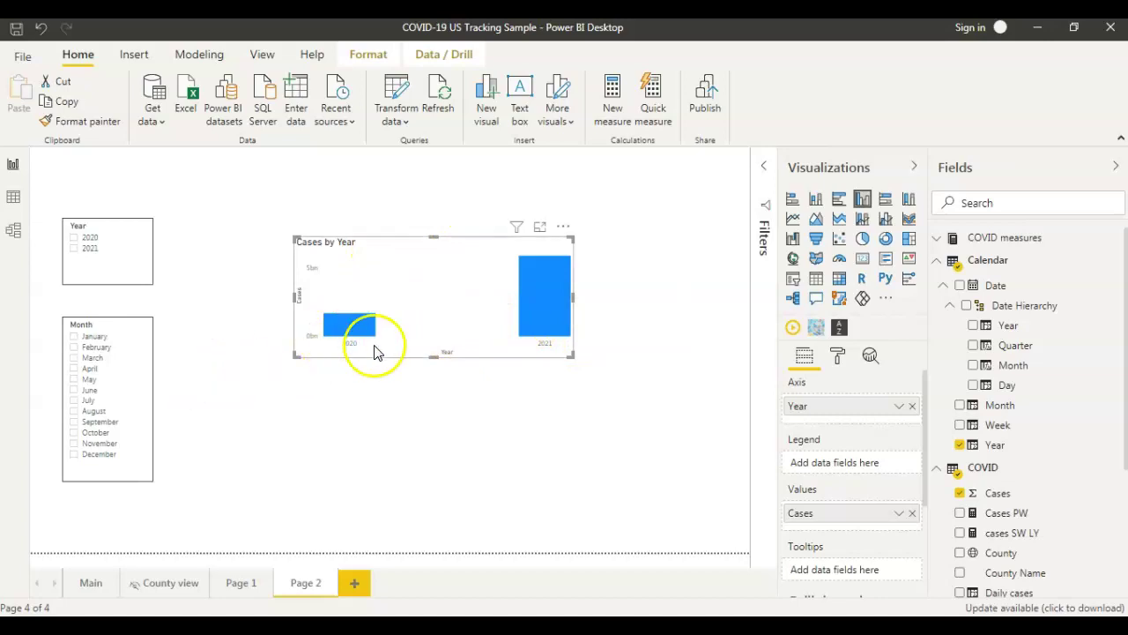
left_click(75, 247)
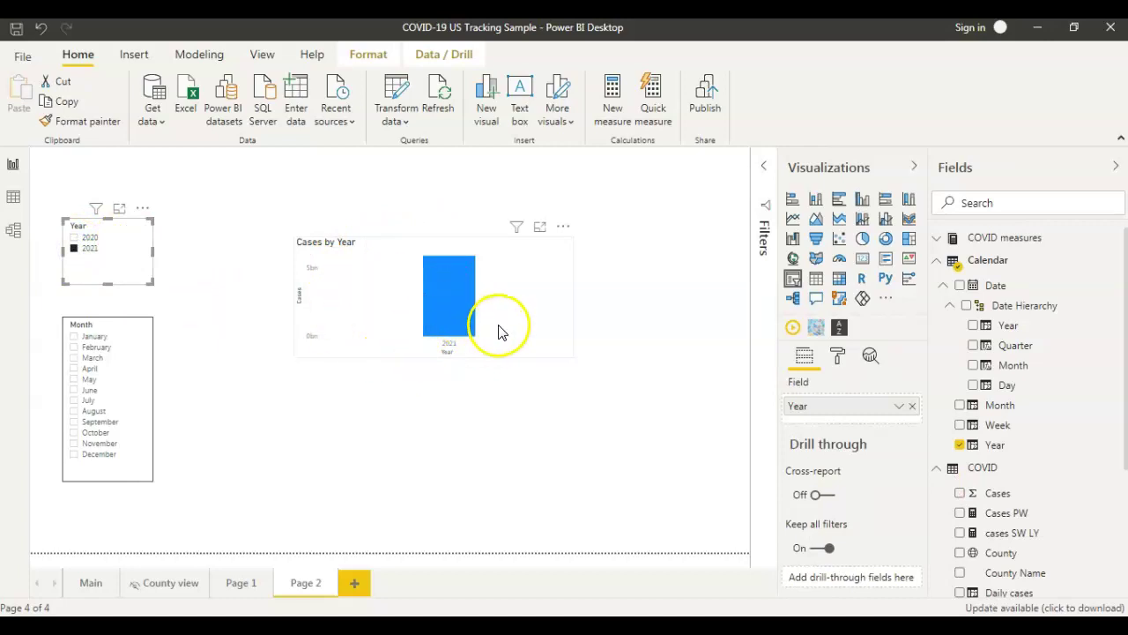
left_click(394, 305)
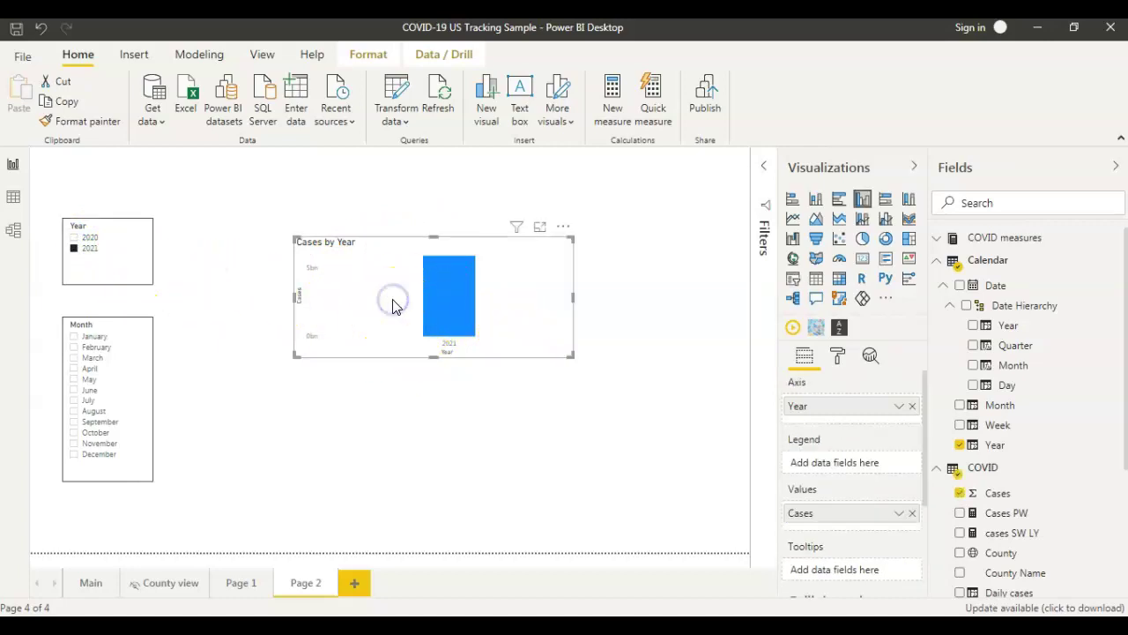
left_click(837, 354)
scroll(819, 536, "down", 3)
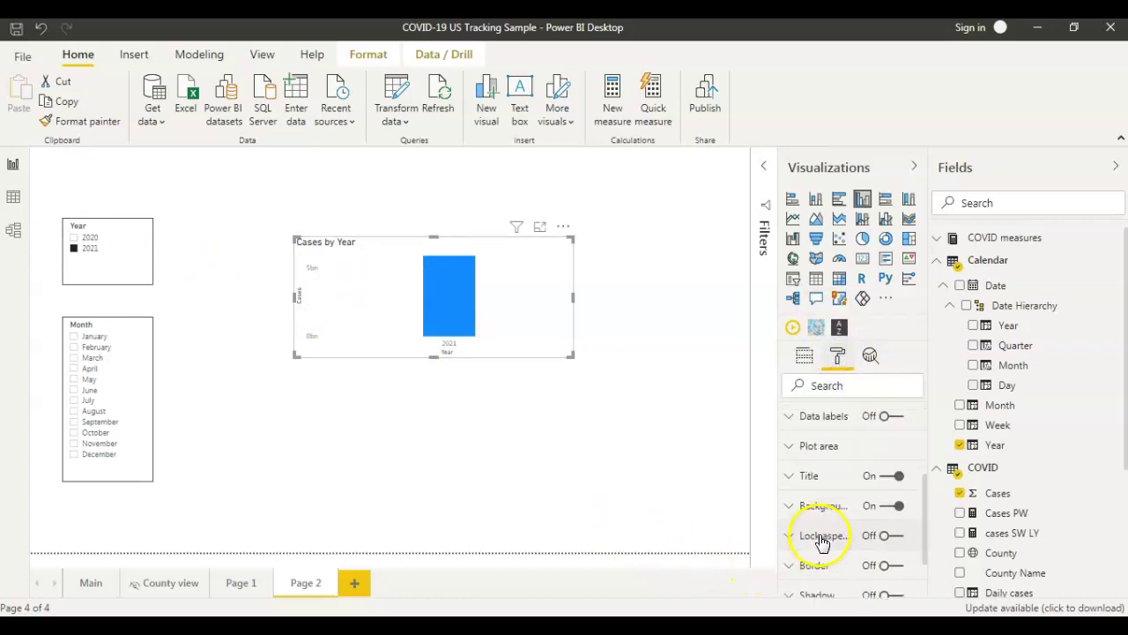
left_click(884, 553)
Enlarge the Cases by Year chart by dragging its corner
left_click(526, 388)
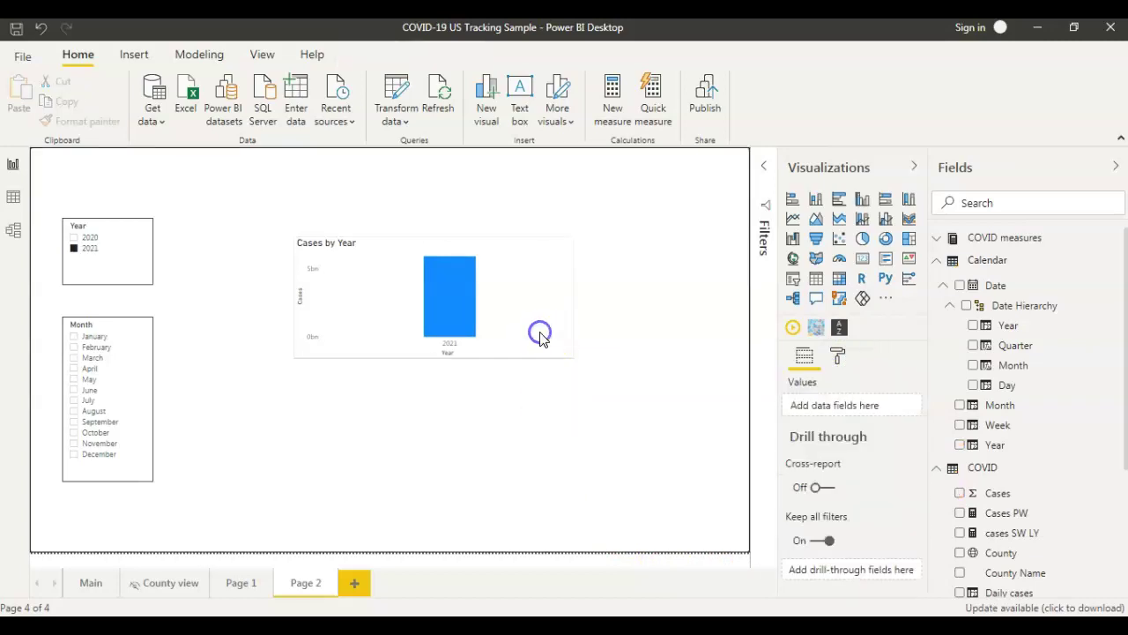
left_click(540, 335)
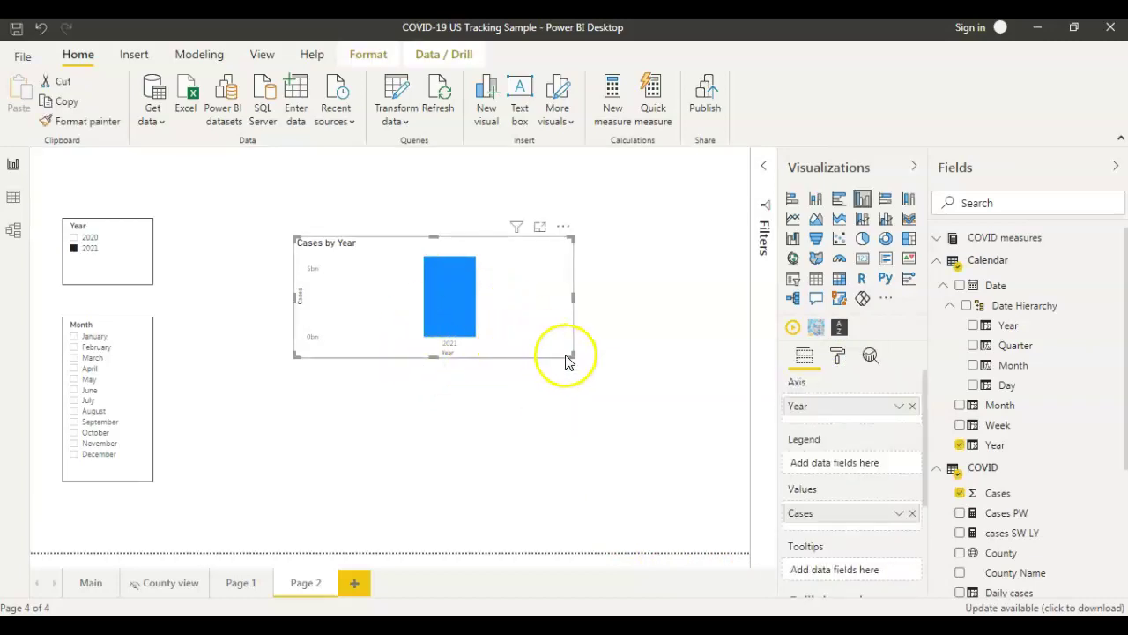
left_click_drag(570, 356, 620, 404)
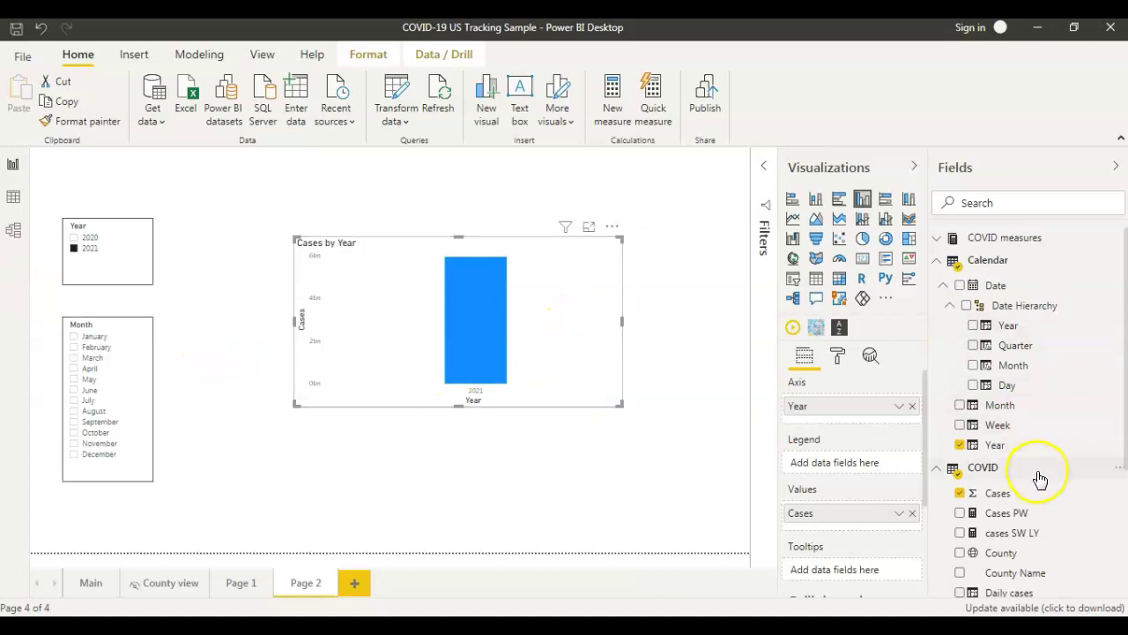
scroll(1004, 474, "down", 3)
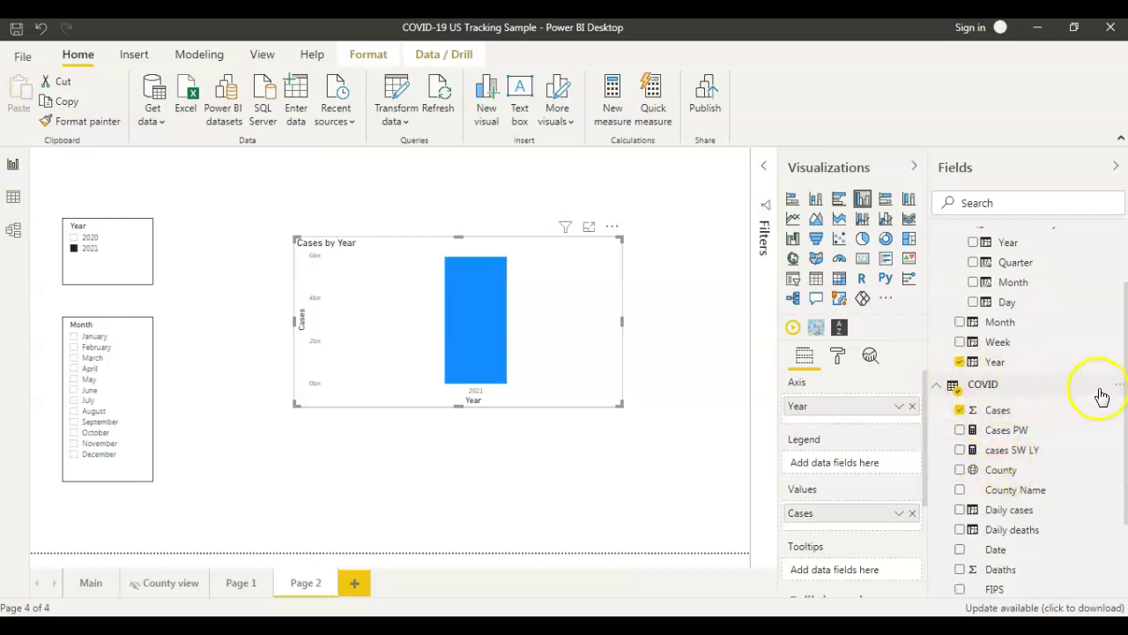
Create a new measure in the COVID table and name it 'SamePeriod last year'
left_click(1122, 388)
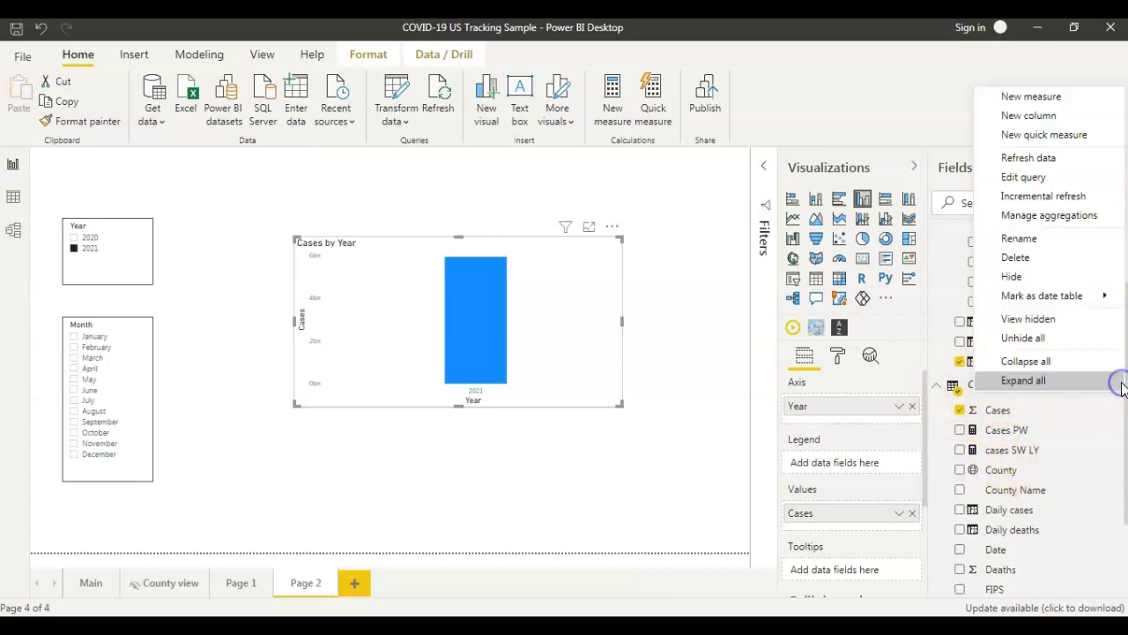
left_click(1083, 100)
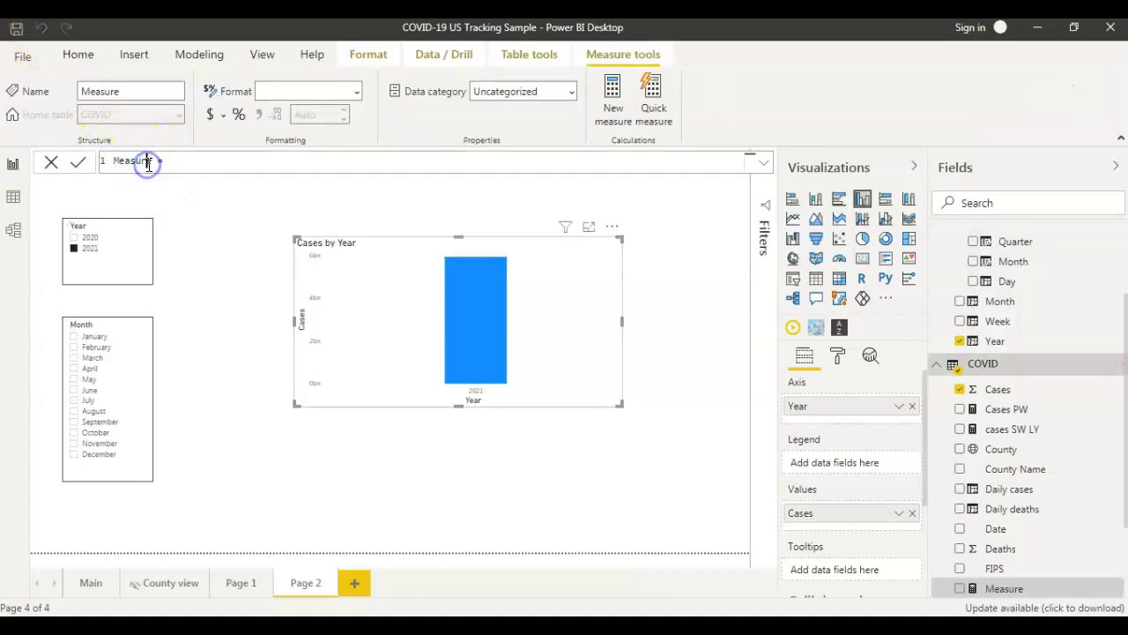
left_click_drag(156, 165, 101, 161)
type("S")
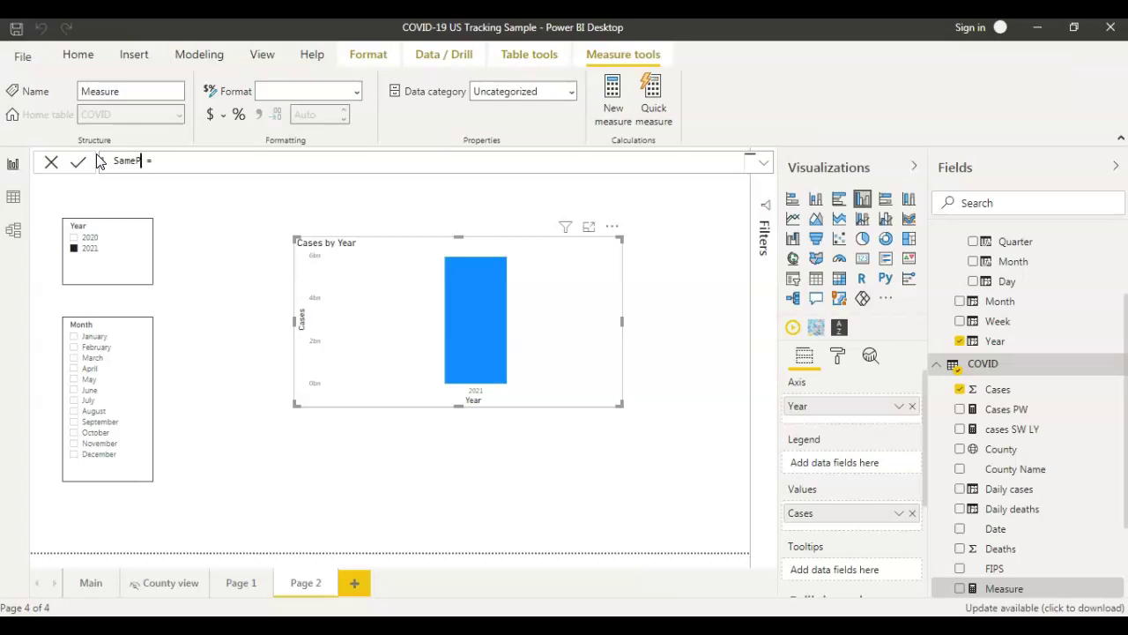
type("amePeriod last year")
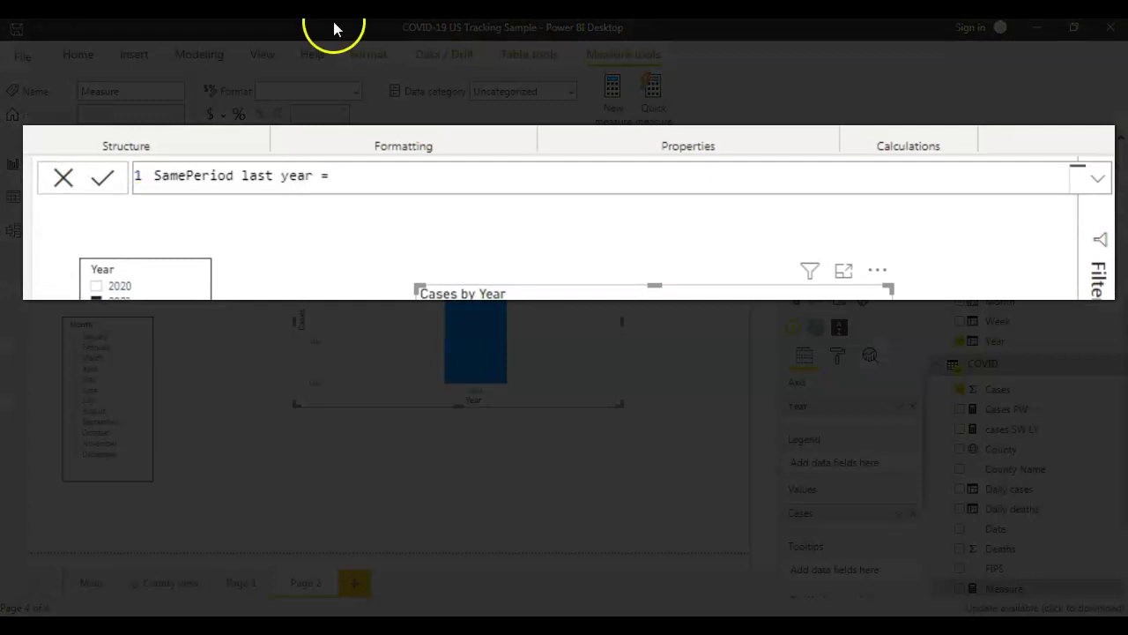
Start the formula with CALCULATE(SUM(COVID[Cases]), using autocomplete
left_click(384, 171)
type("calc")
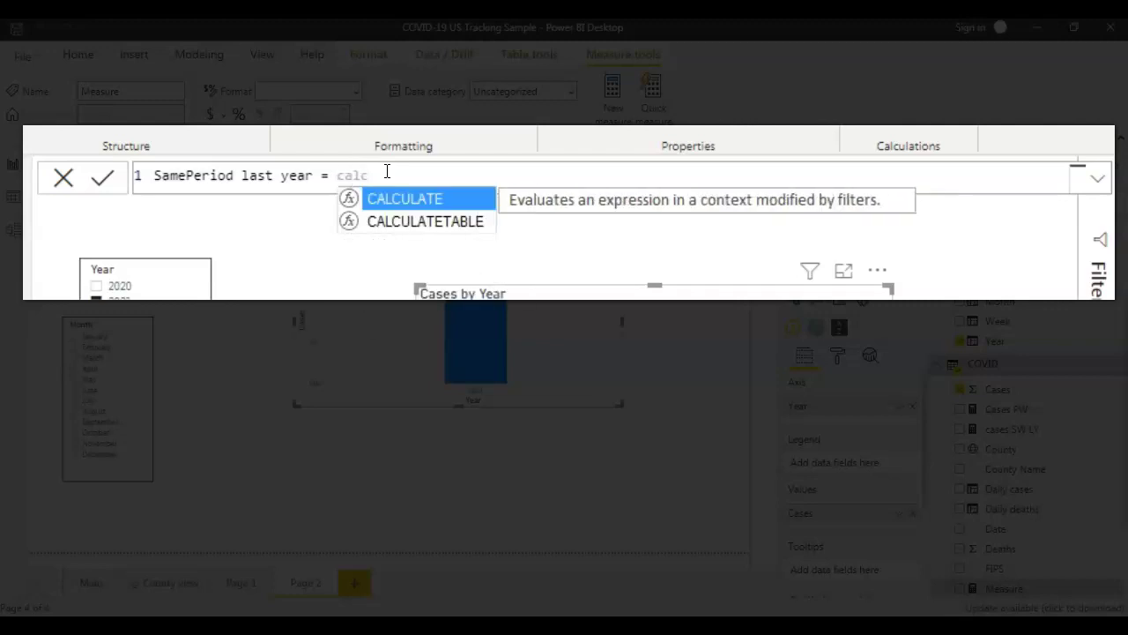
key("Tab")
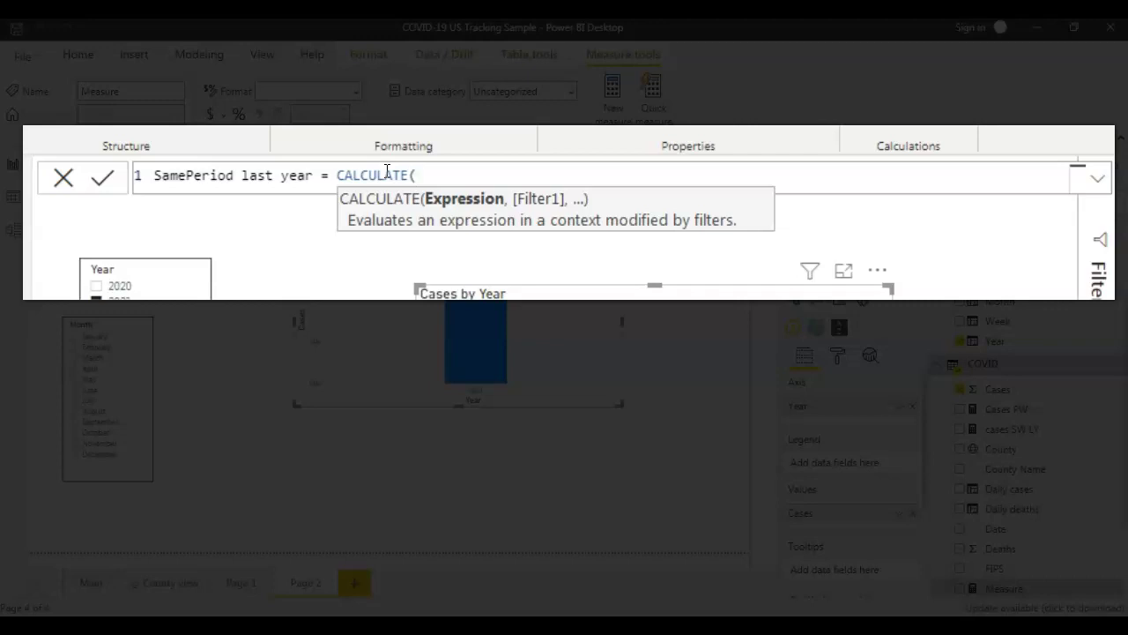
type("sum")
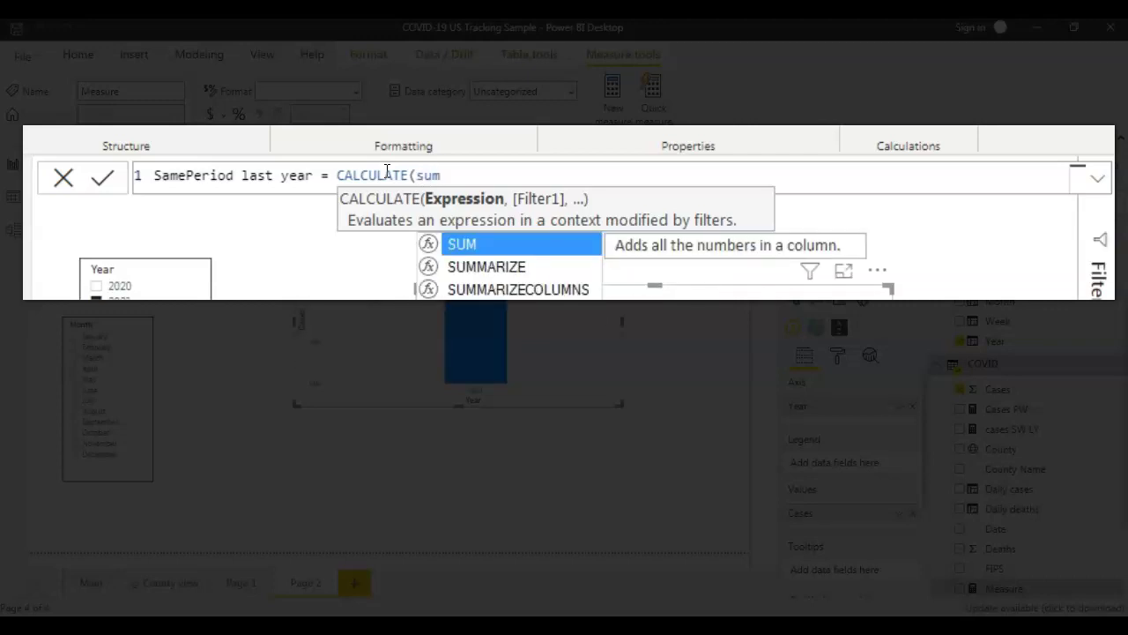
key("Tab")
key("Down")
key("Down")
key("Down")
key("Down")
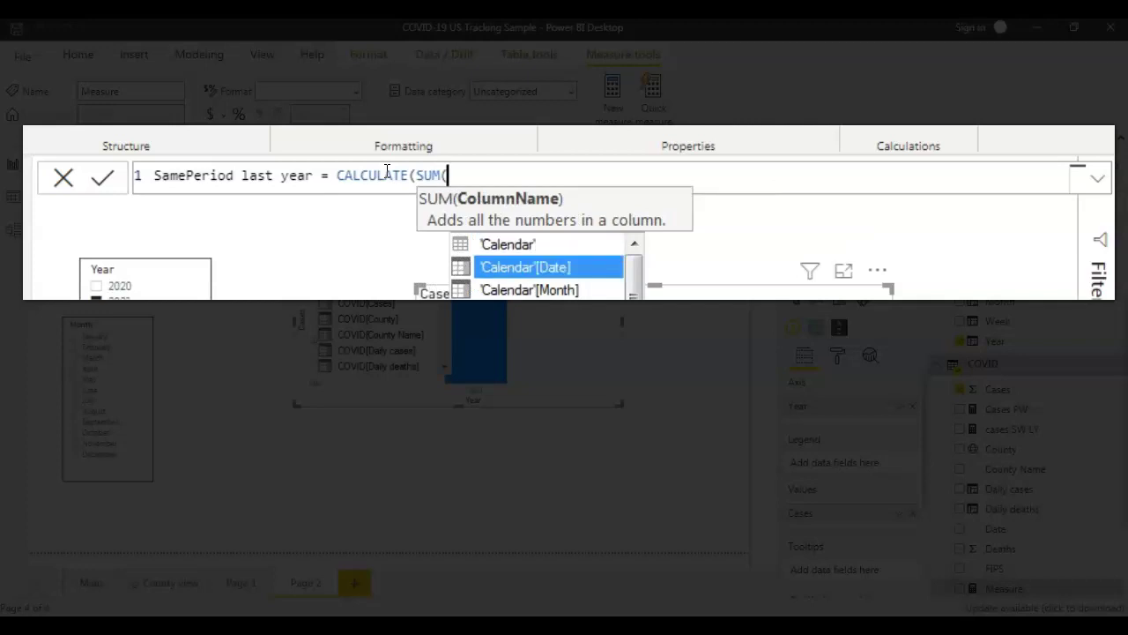
key("Tab")
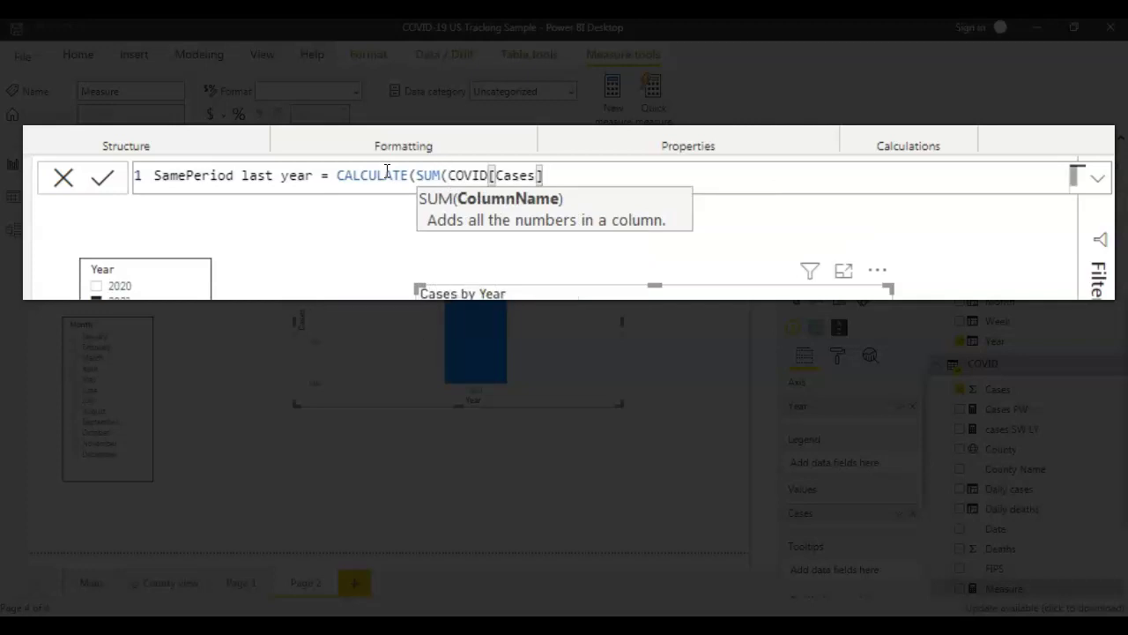
type(")")
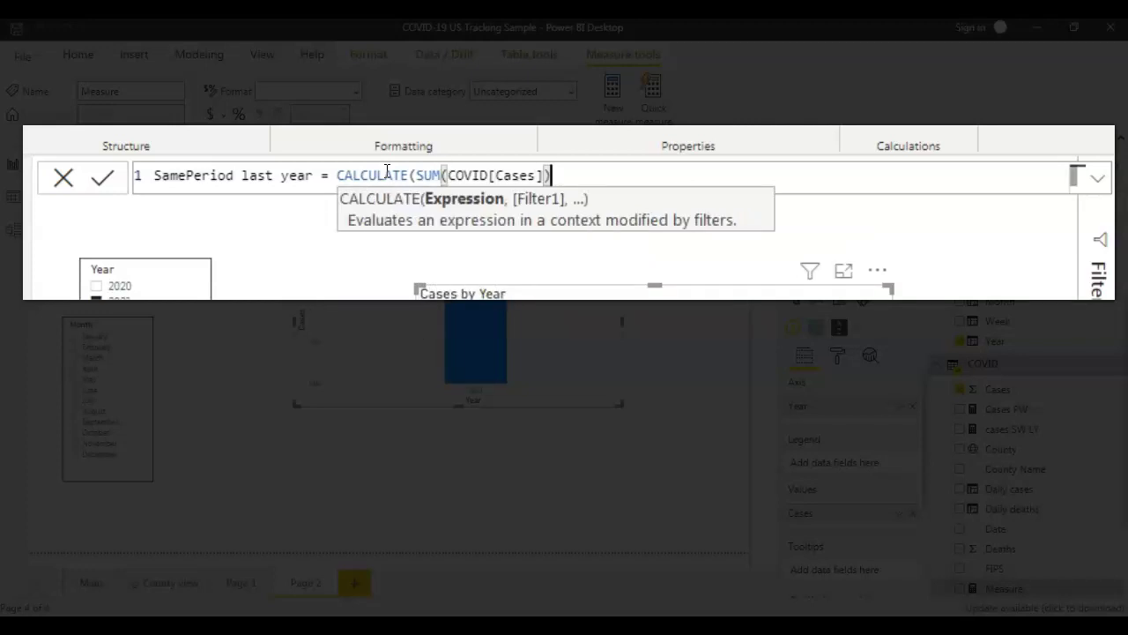
type(",")
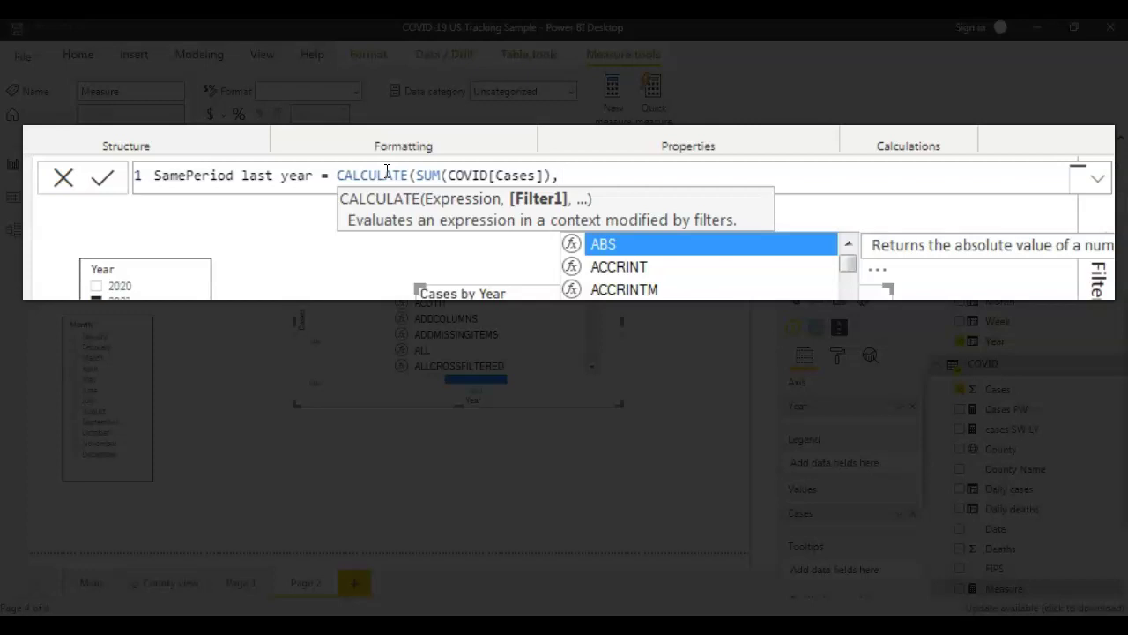
Add SAMEPERIODLASTYEAR('Calendar'[Date]) as the CALCULATE filter
type("same")
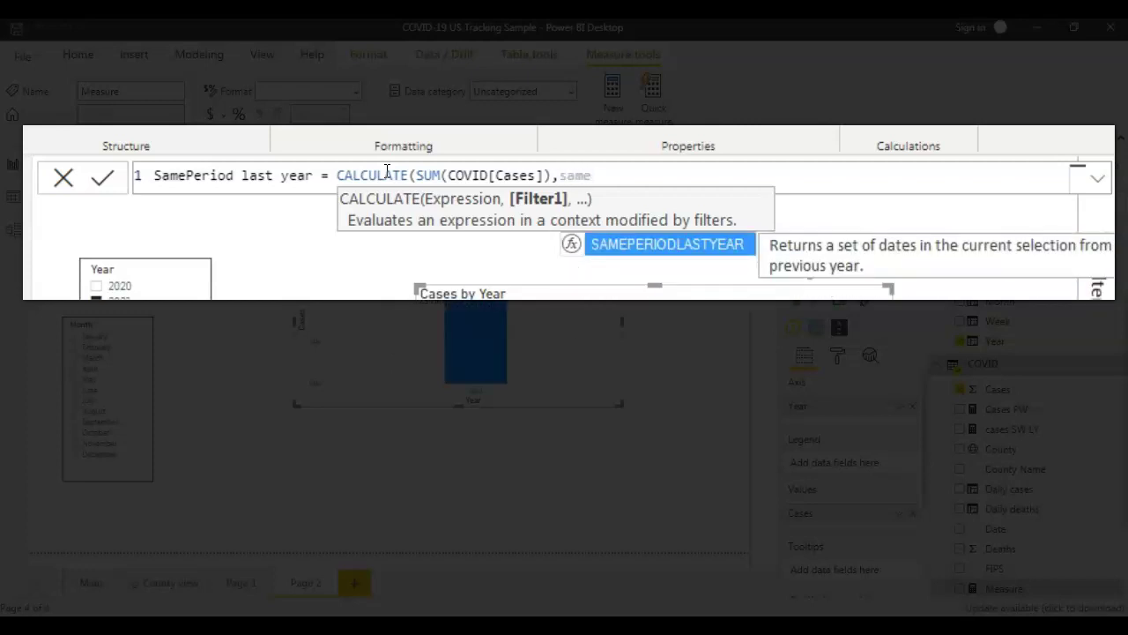
key("Tab")
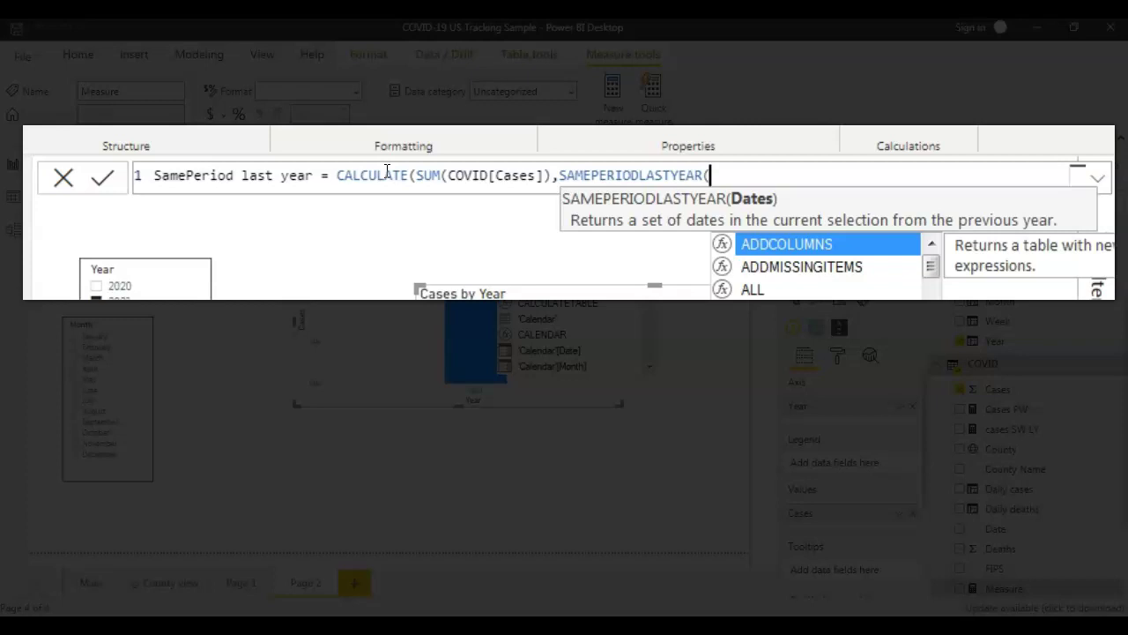
left_click(544, 350)
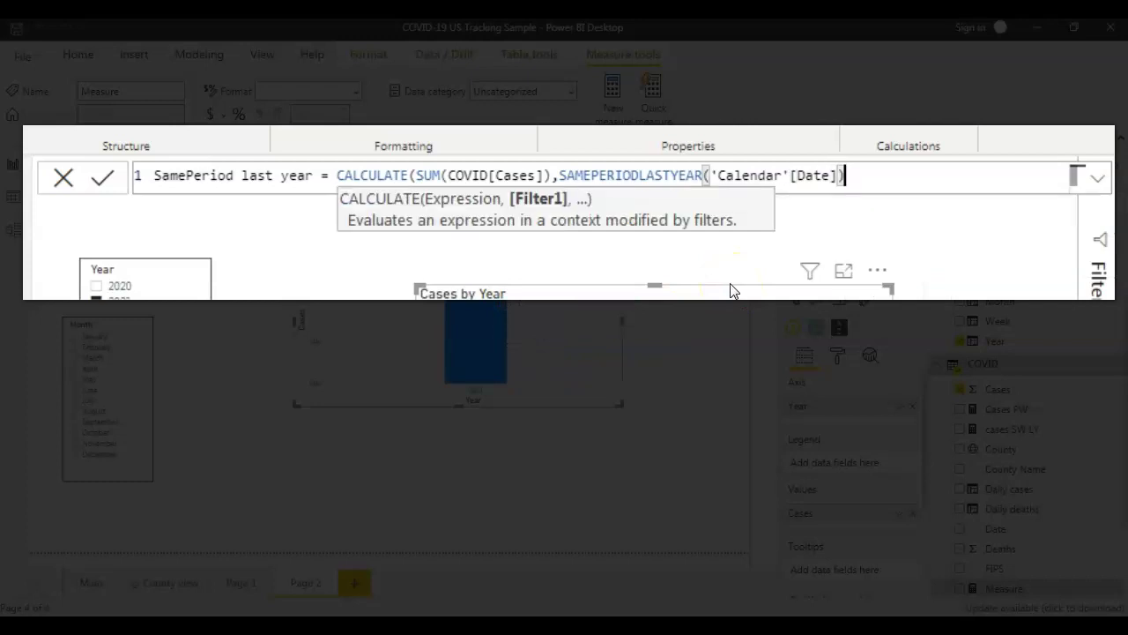
Close and commit the measure, then add SamePeriod last year to the year chart
type(")")
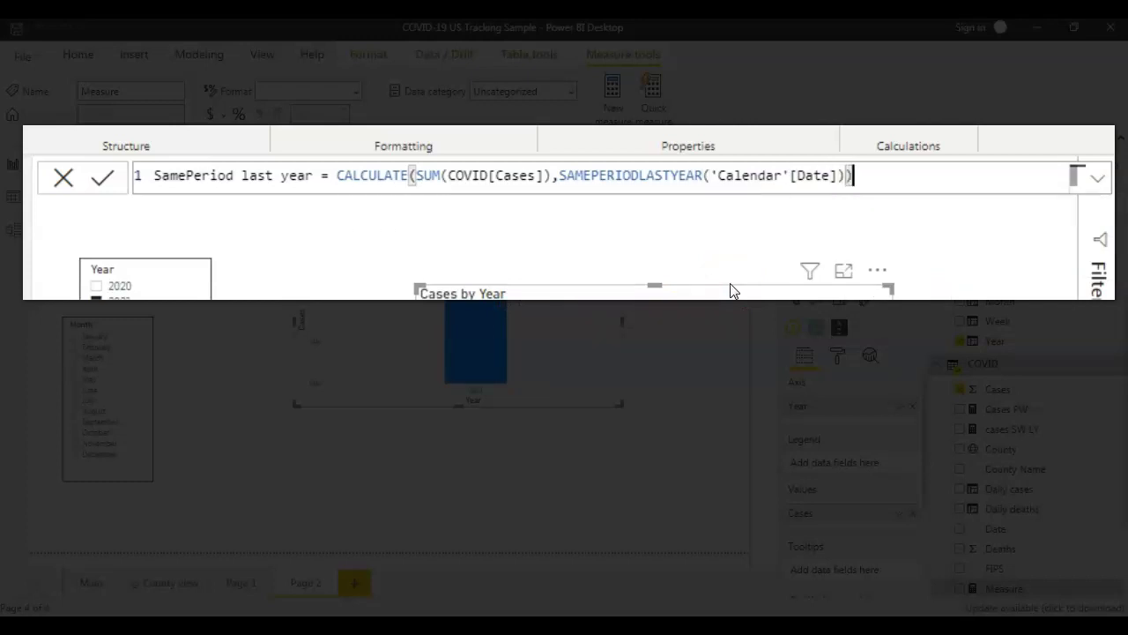
left_click(101, 177)
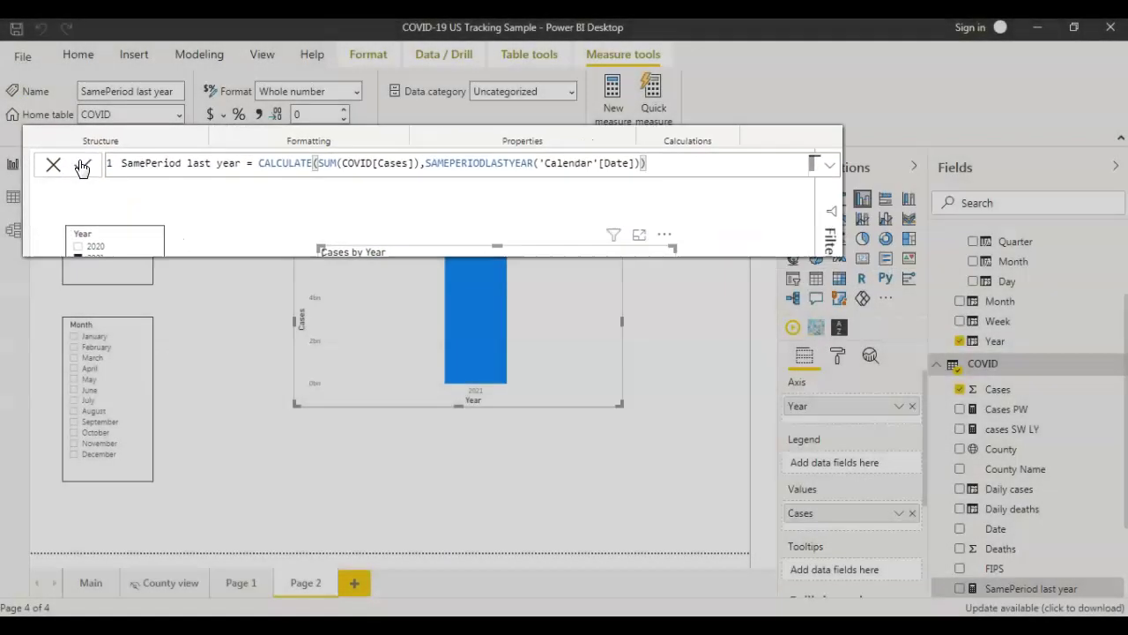
scroll(1081, 509, "down", 2)
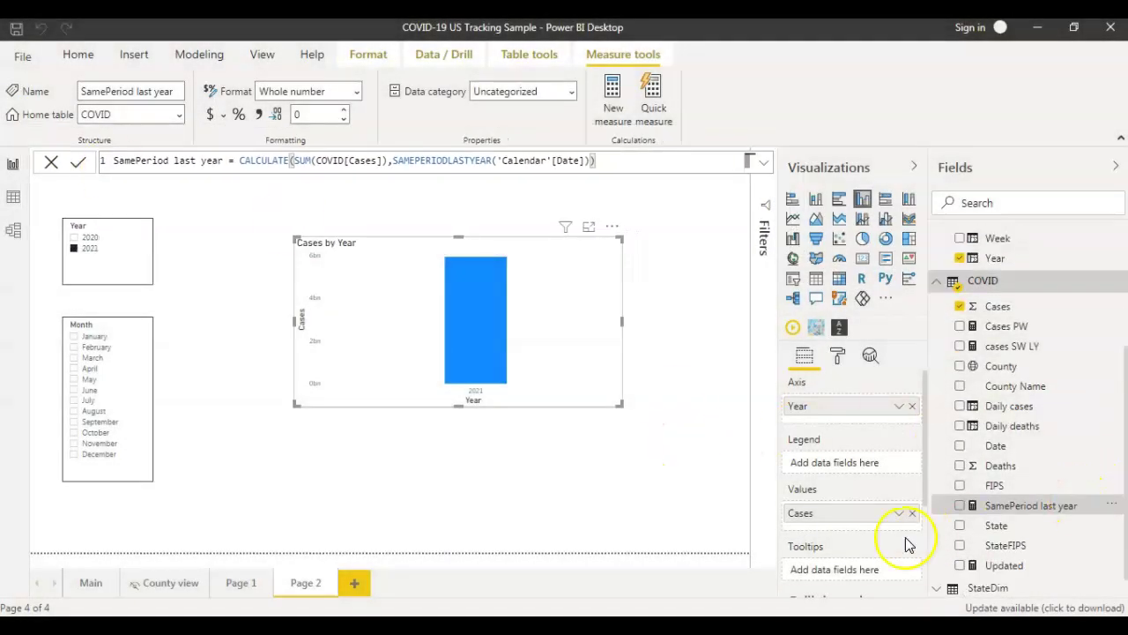
left_click(960, 506)
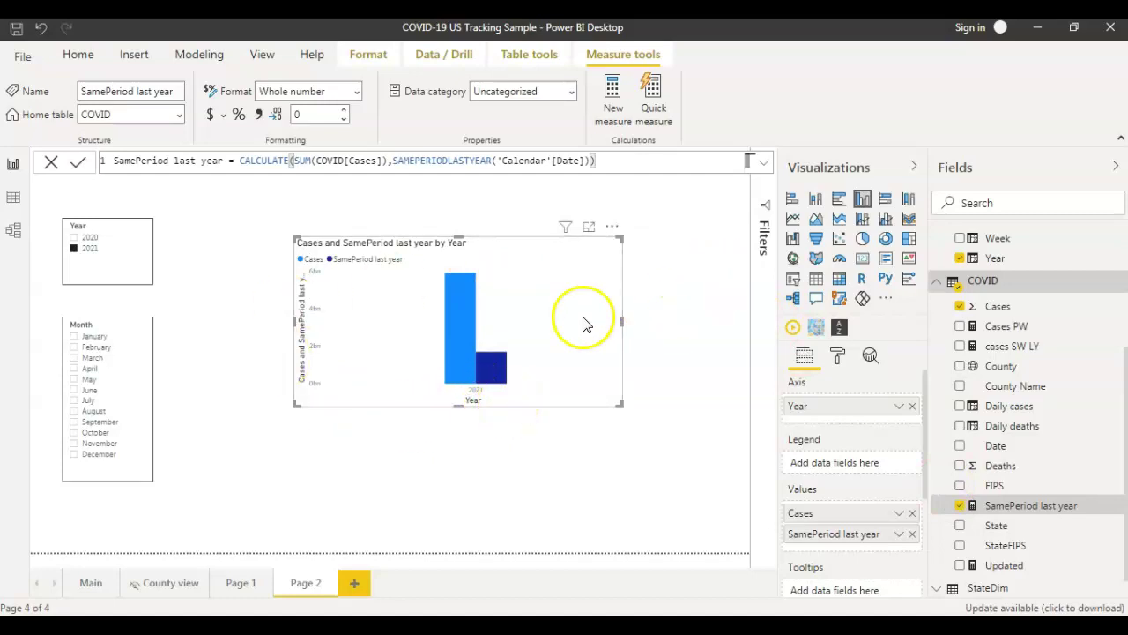
Show the chart's data as a table, then go back to the report
left_click(626, 273)
left_click(614, 230)
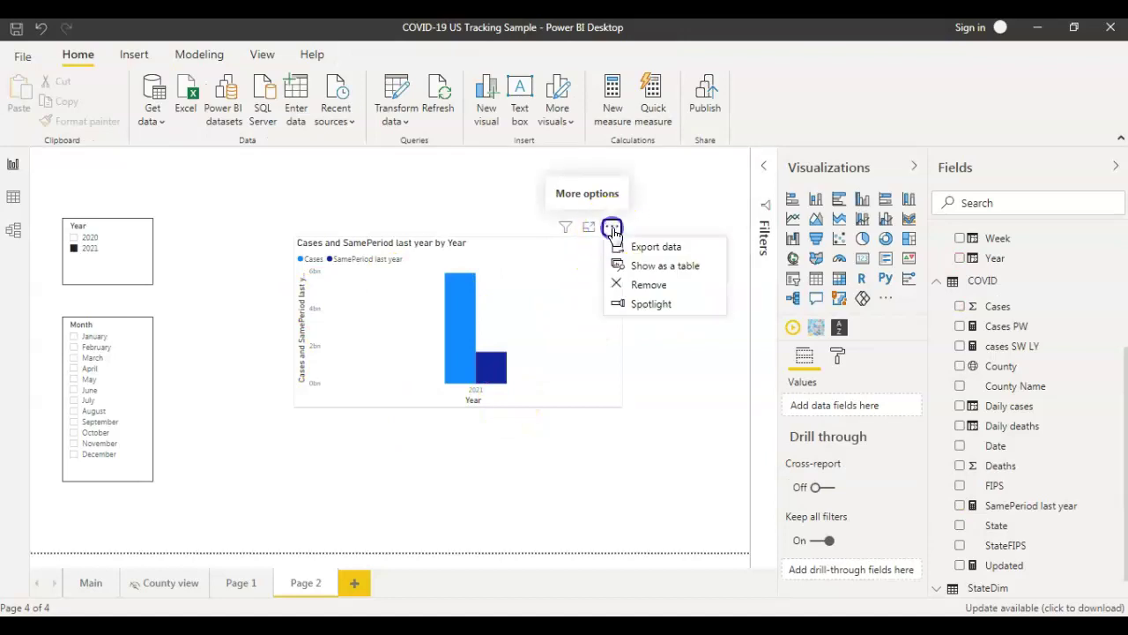
left_click(652, 267)
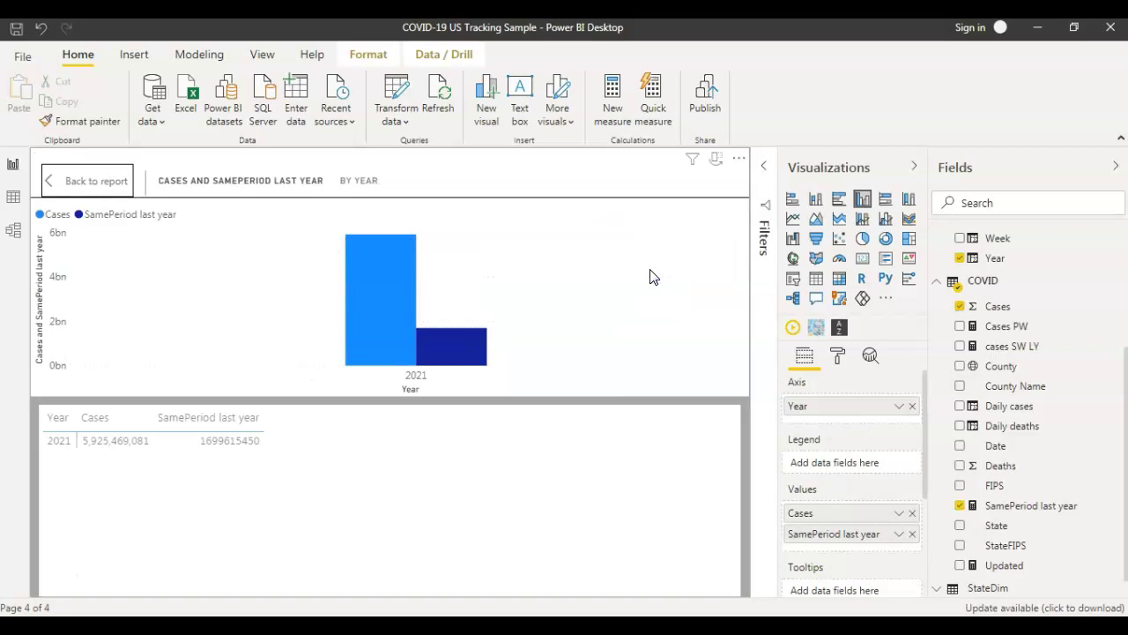
left_click(155, 446)
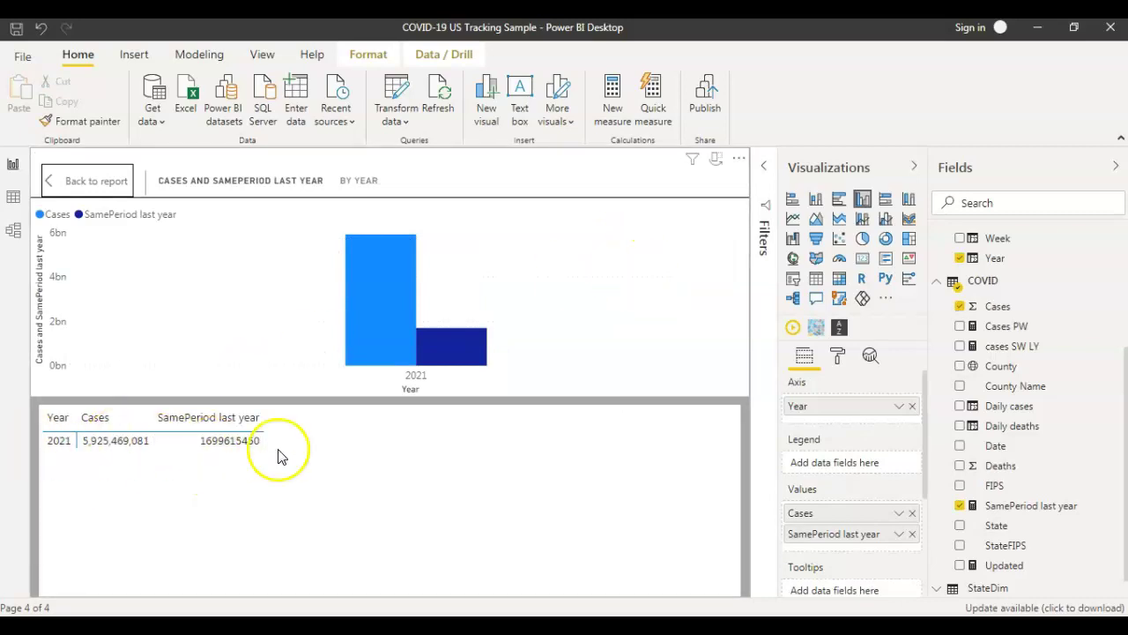
left_click(79, 184)
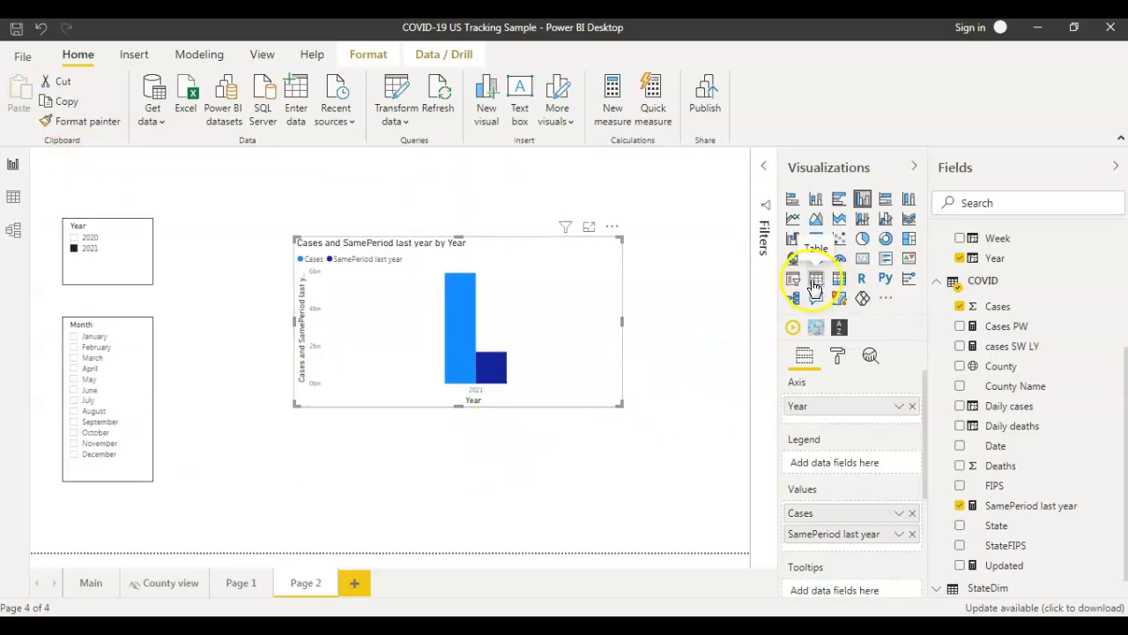
Switch the chart to a Table visual and give SamePeriod last year thousands separators
left_click(814, 287)
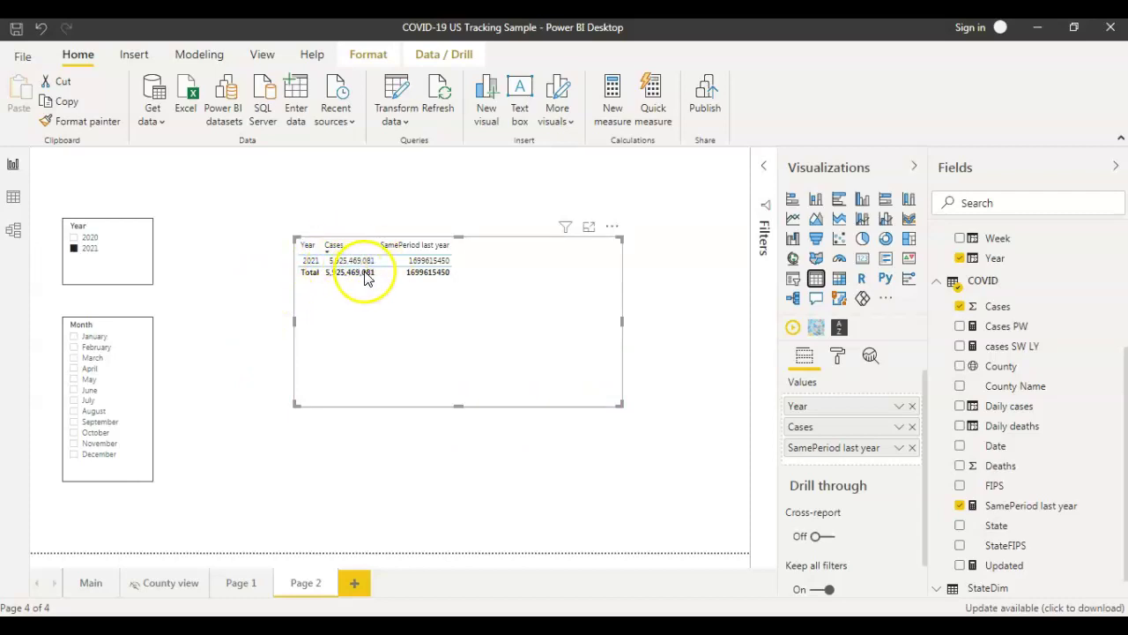
left_click(1035, 508)
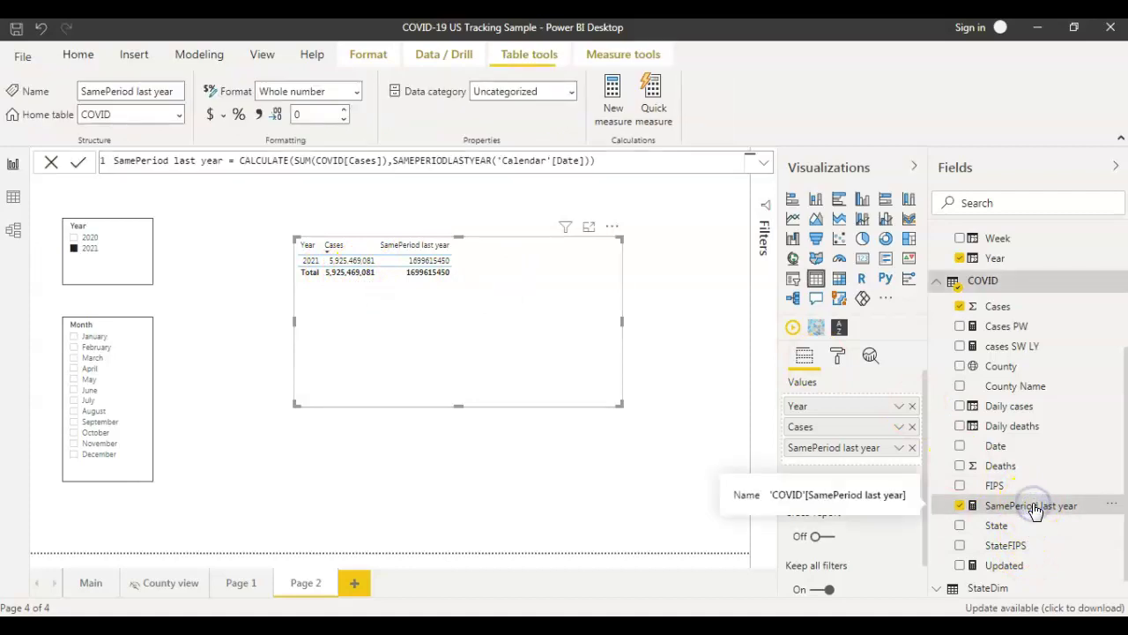
left_click(259, 116)
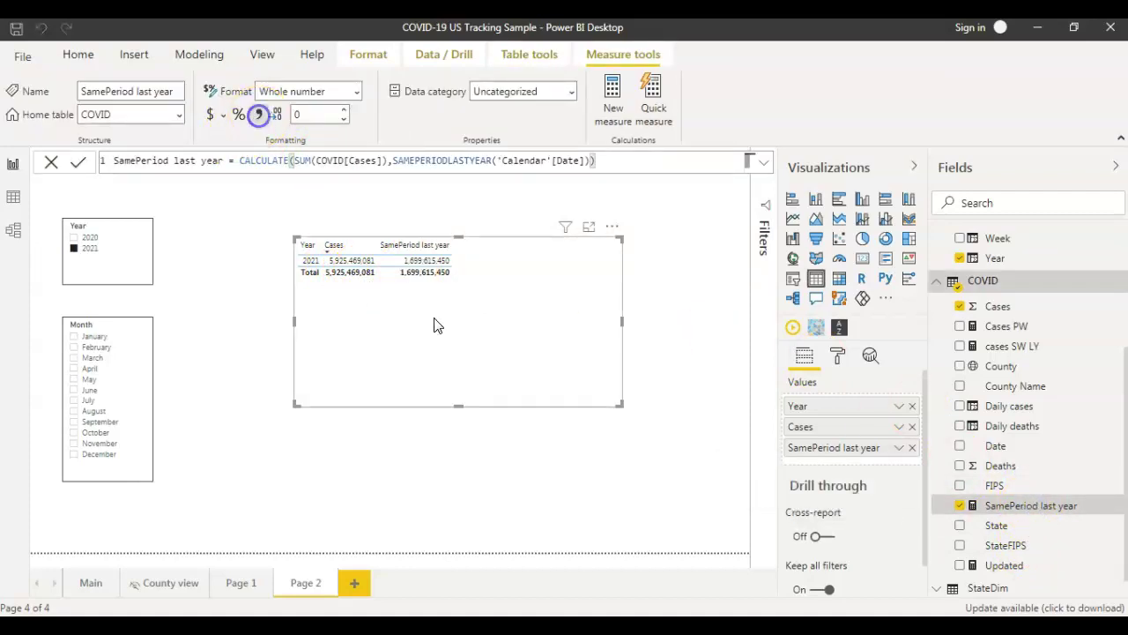
left_click(343, 261)
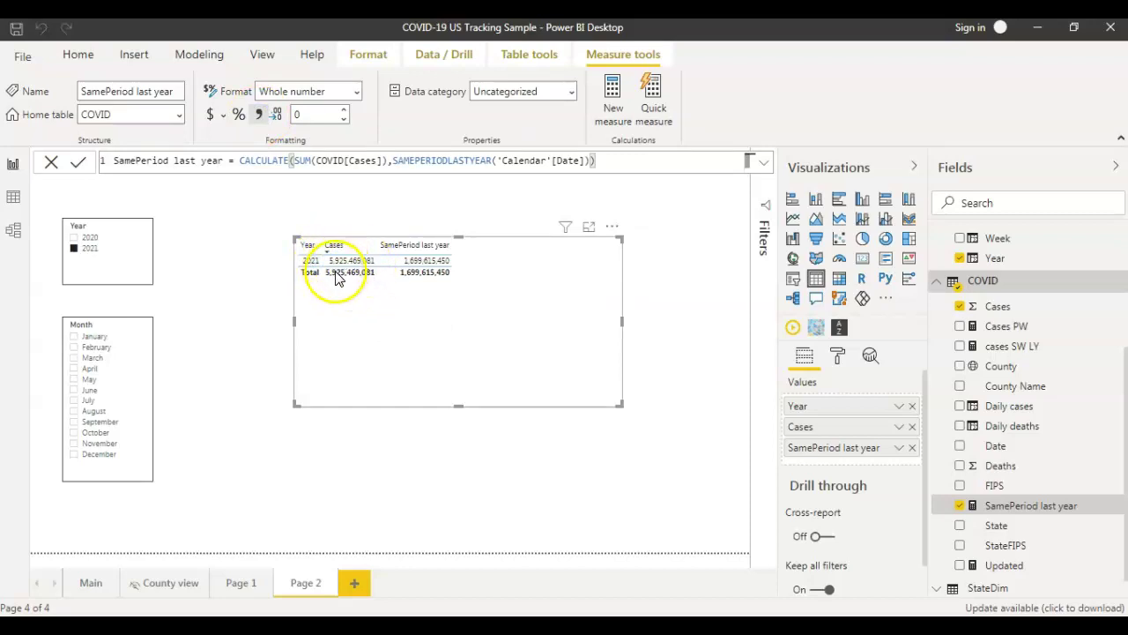
left_click(328, 284)
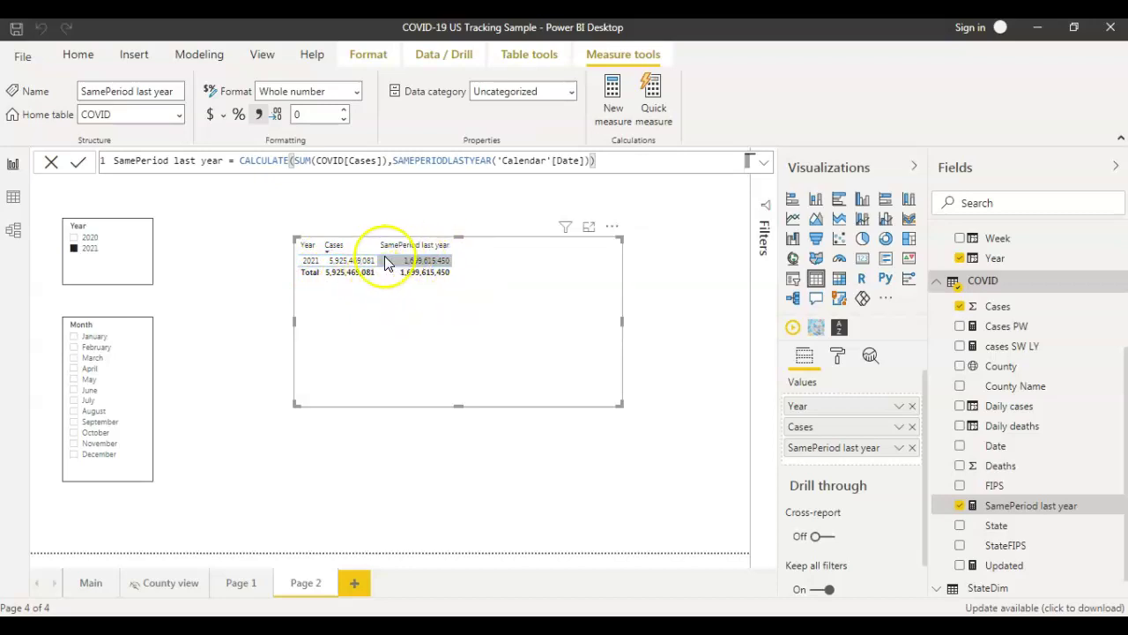
Filter the Month slicer to January and check the table's values
left_click(76, 338)
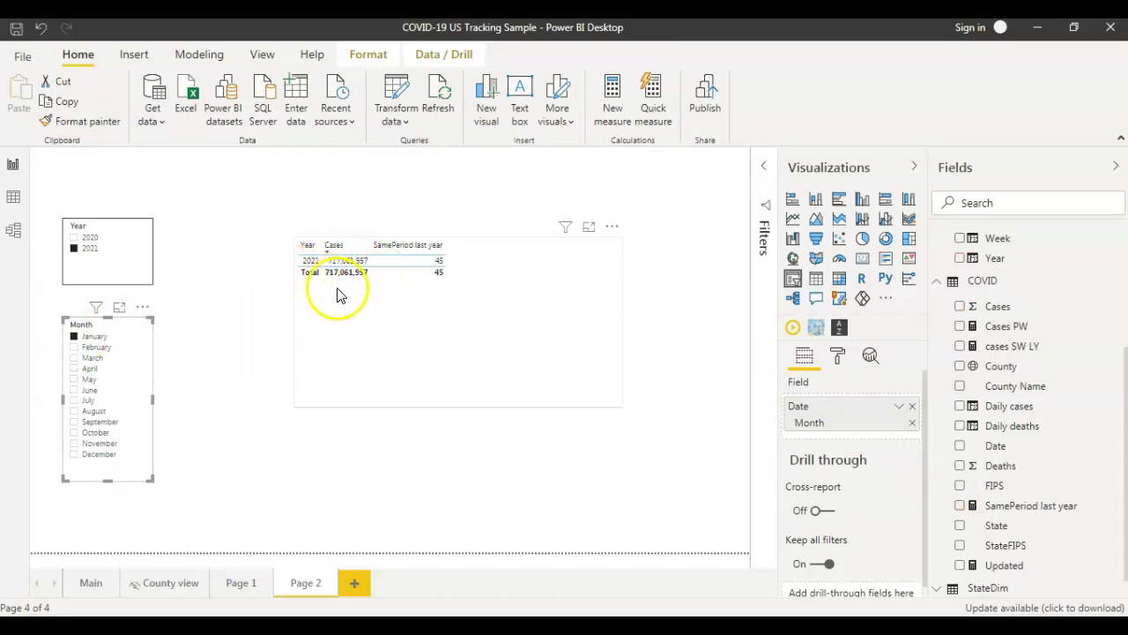
left_click(341, 263)
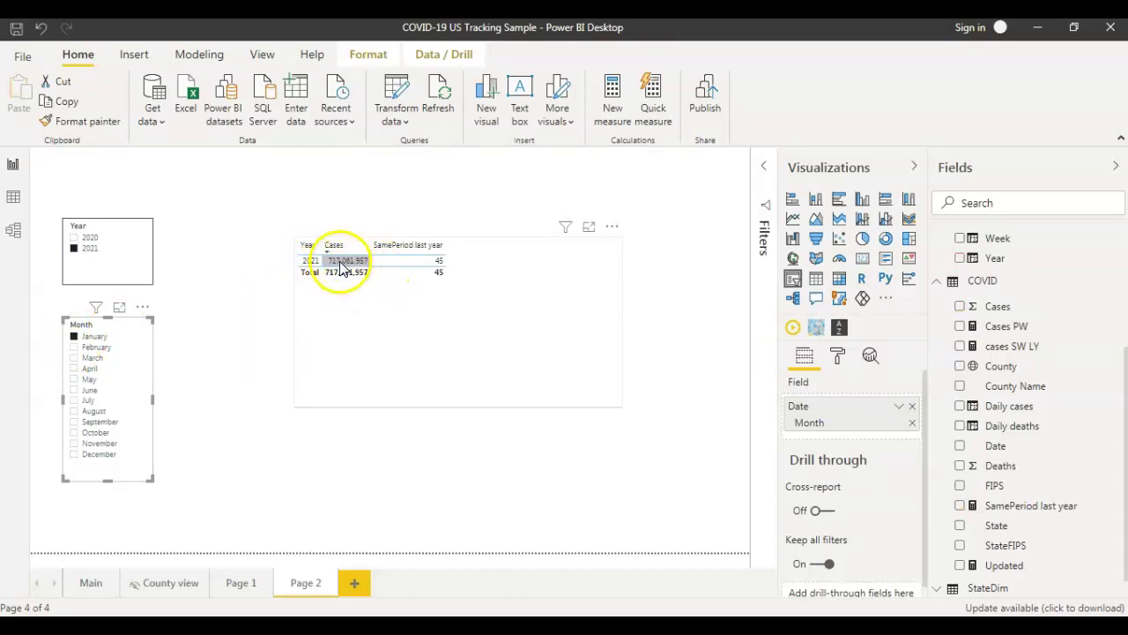
left_click(342, 269)
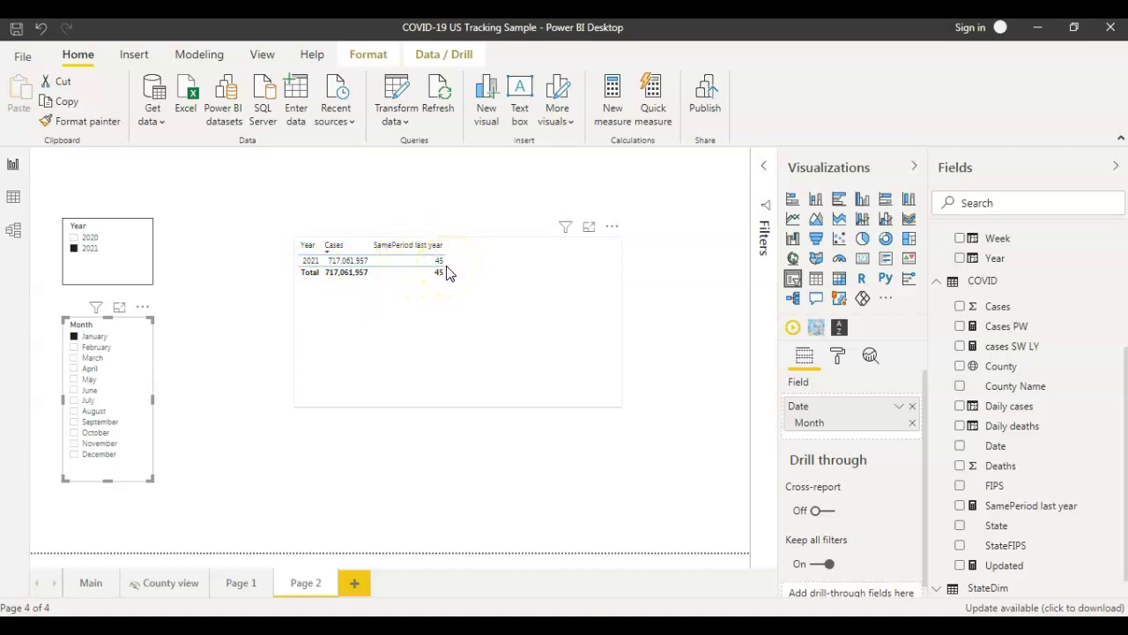
Try February, July and August, ending on July: 631,588,675 vs 110,395,243
left_click(76, 348)
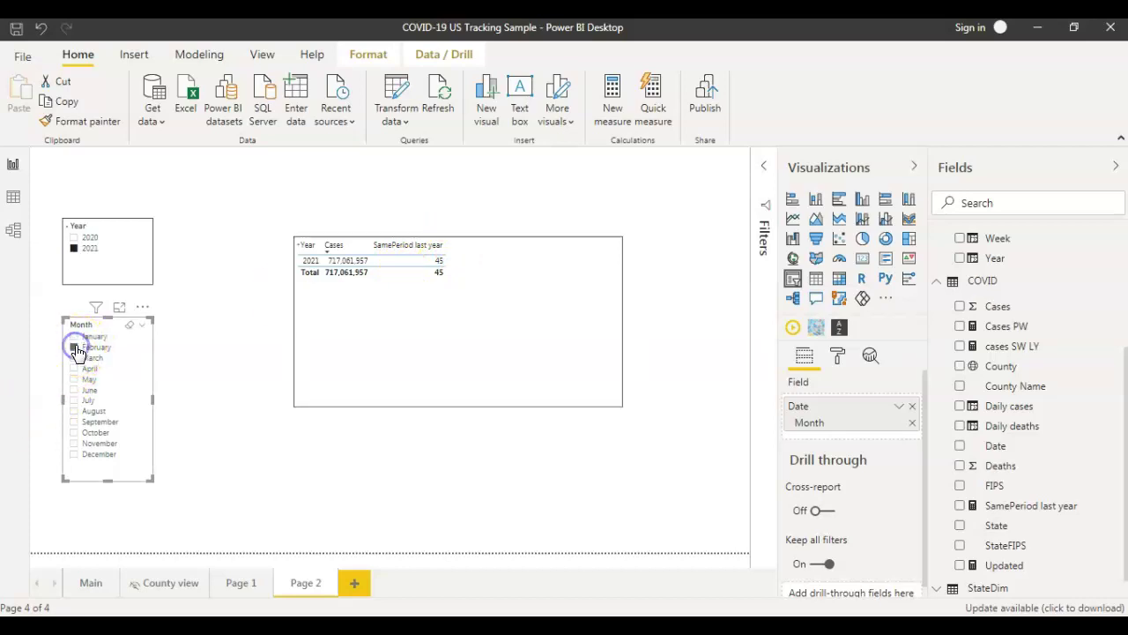
left_click(73, 359)
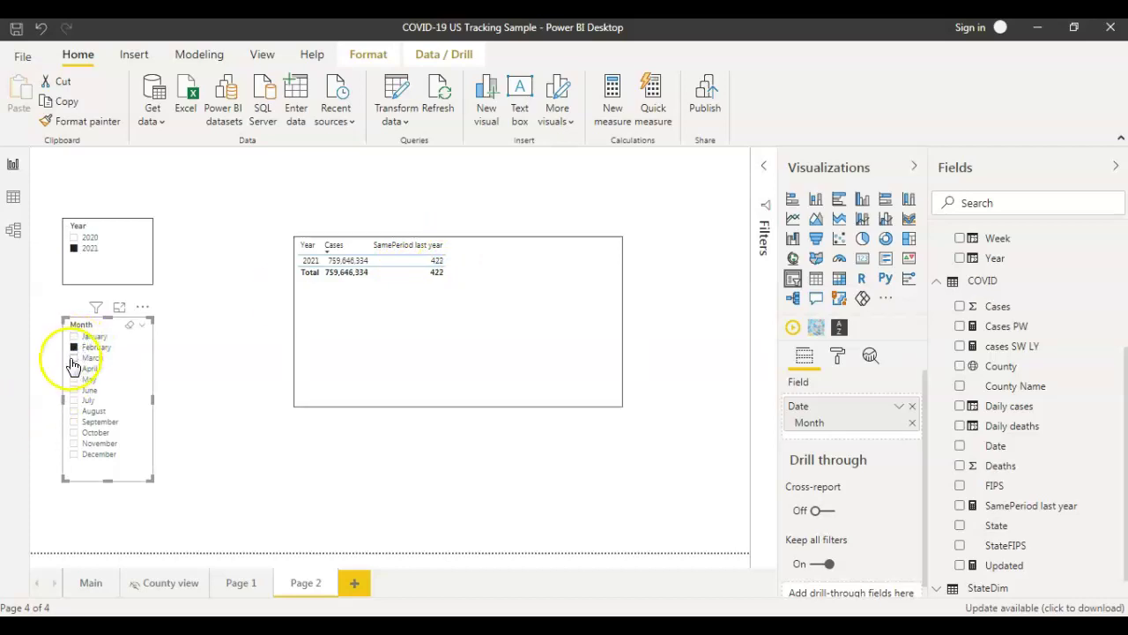
left_click(73, 400)
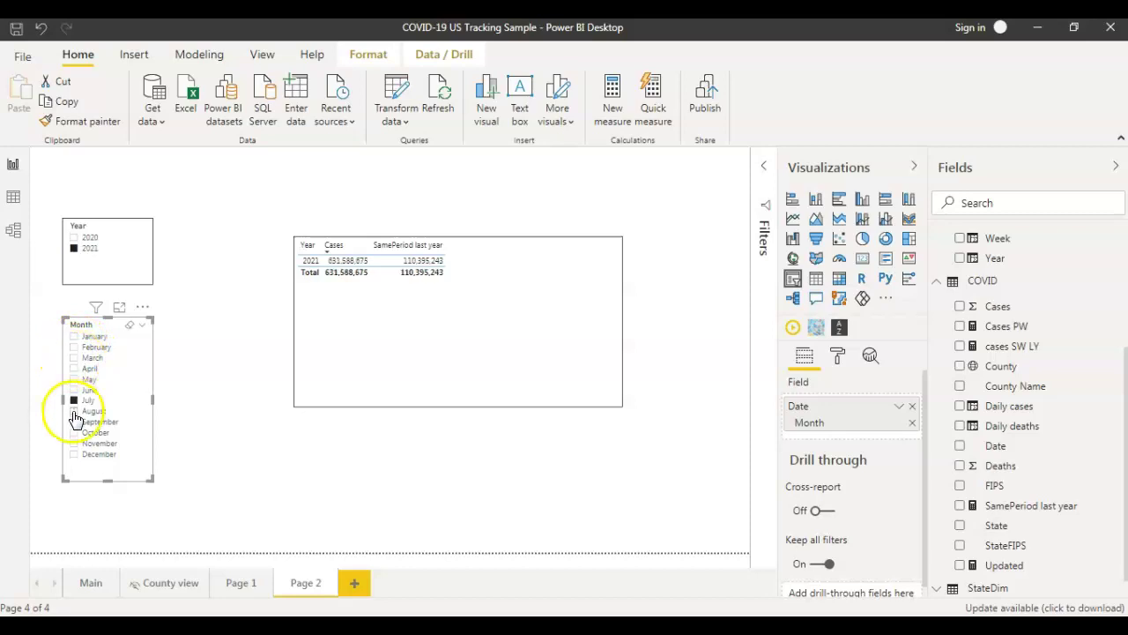
left_click(74, 412)
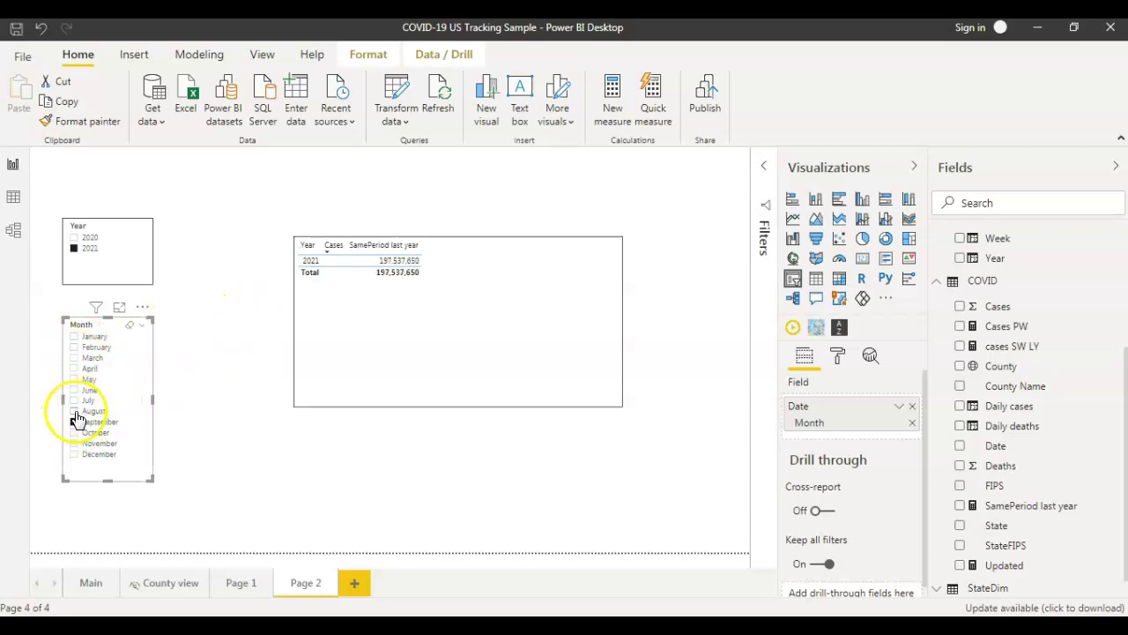
left_click(75, 411)
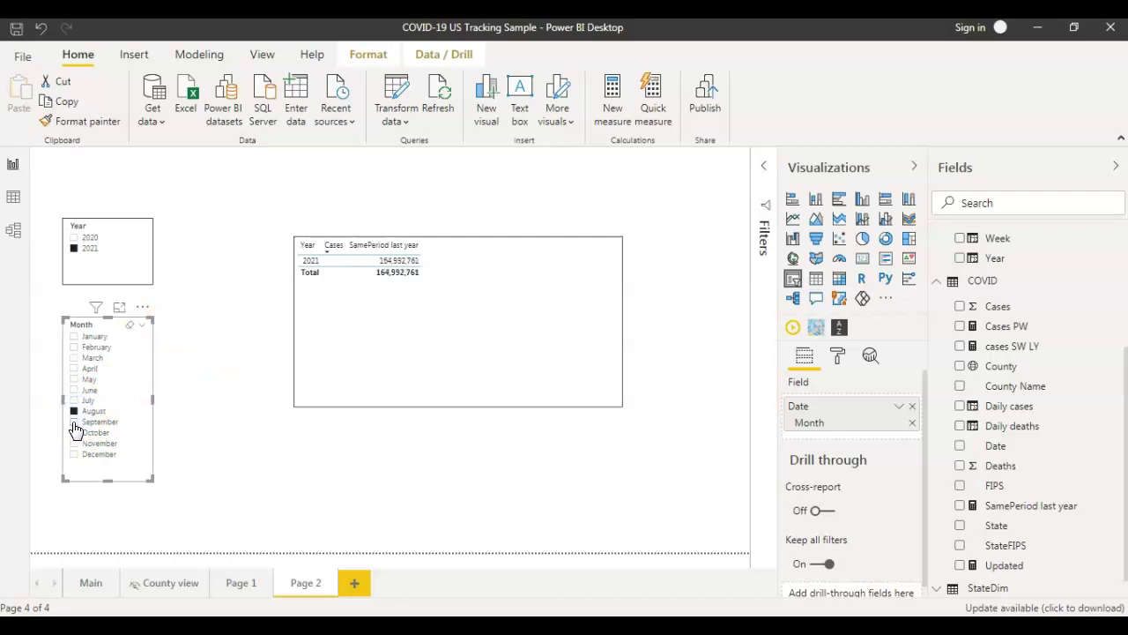
left_click(75, 400)
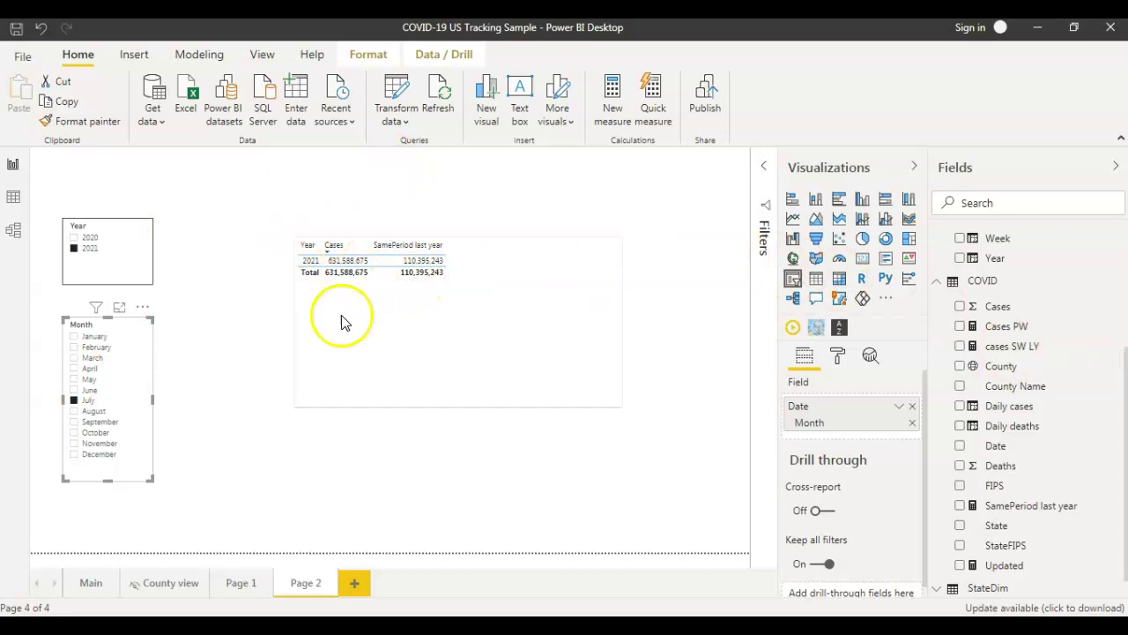
left_click(120, 465)
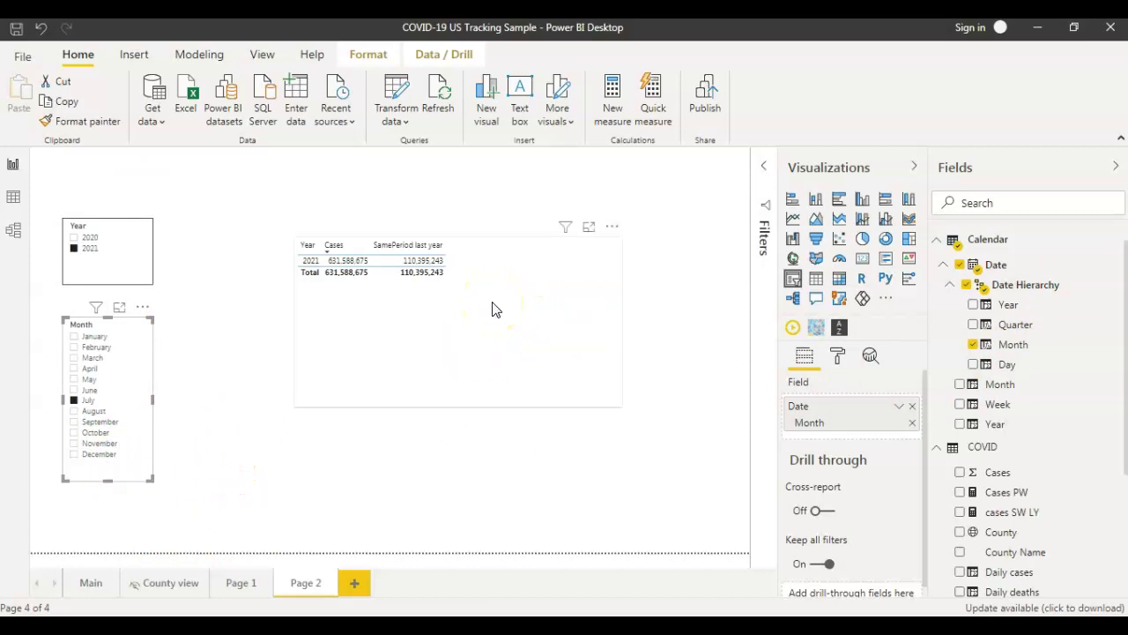
left_click(447, 473)
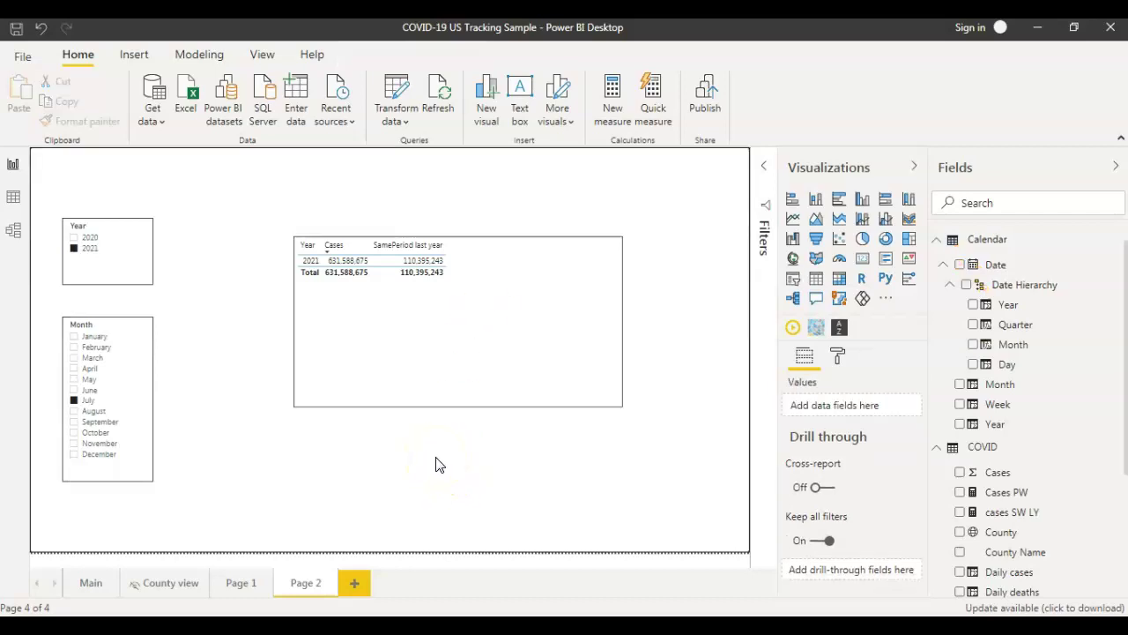
left_click(302, 390)
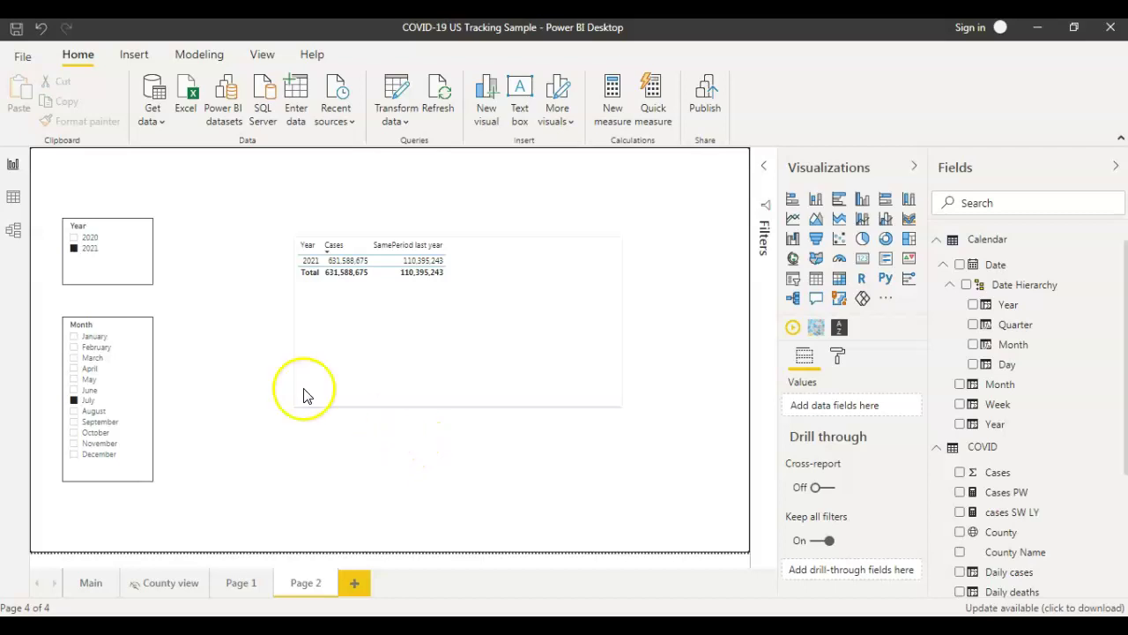